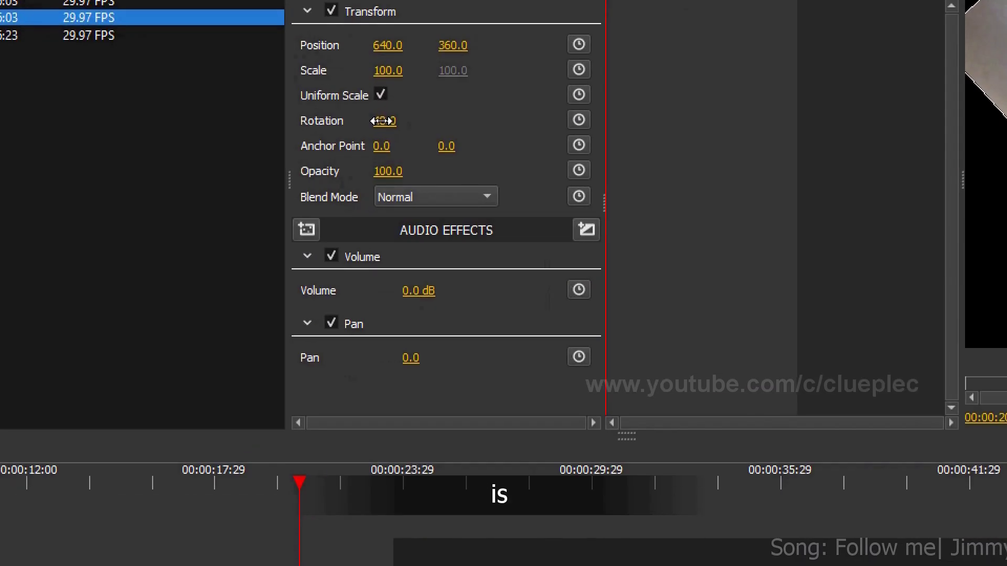
Set the rotation of the 007.MOV clip at the playhead to 180
click(381, 121)
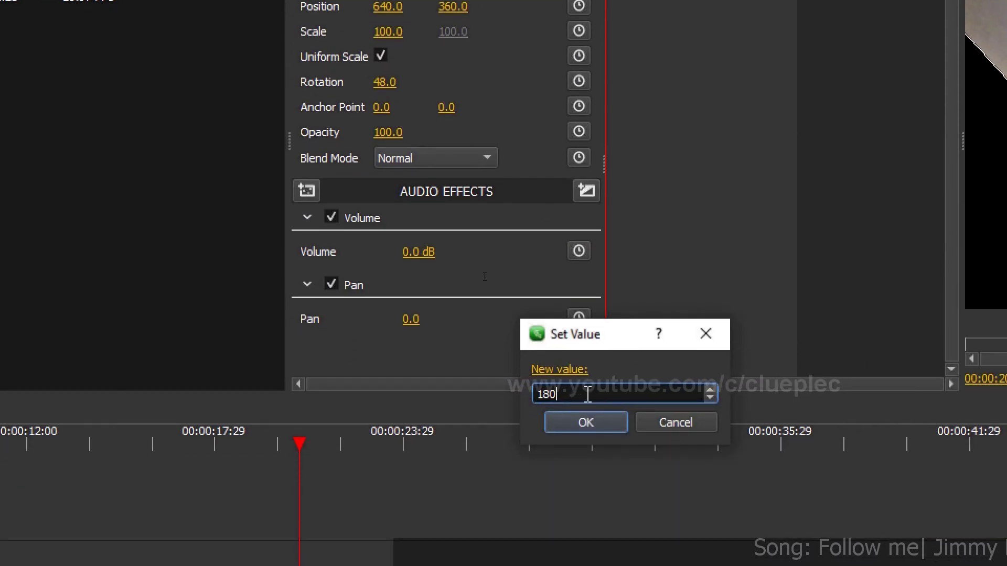
click(586, 423)
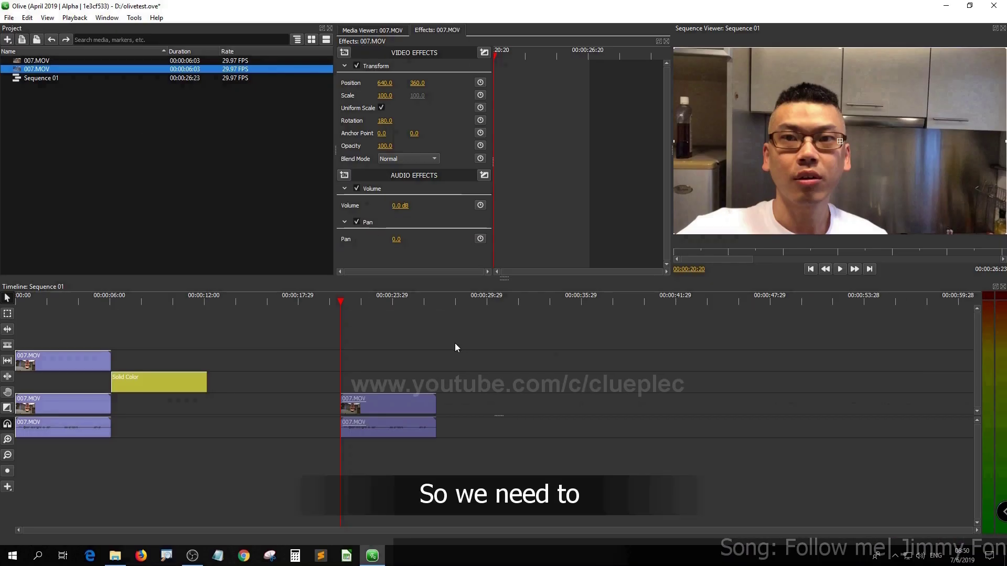
click(432, 355)
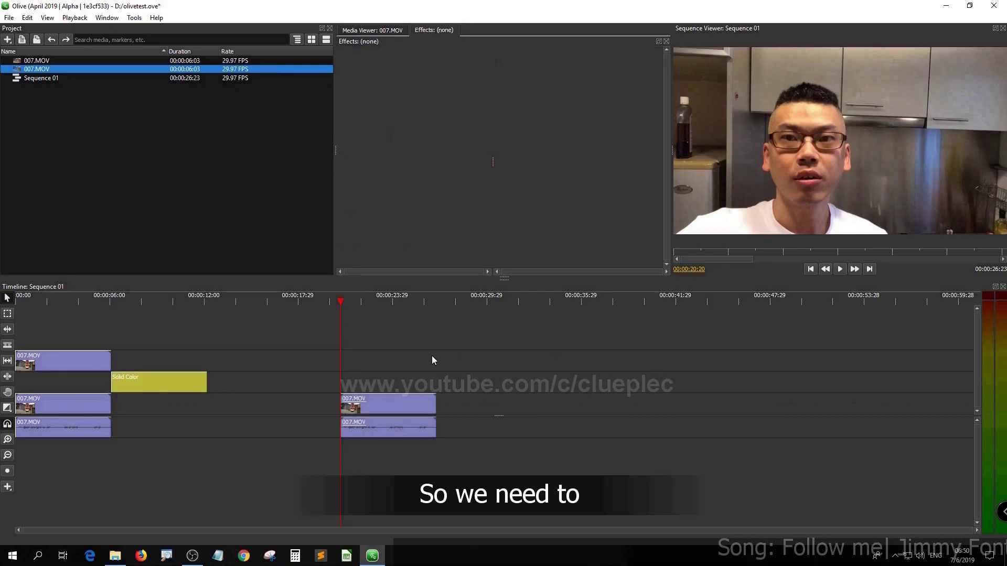
Unlink the video from the audio of the rotated 007.MOV clip
click(386, 401)
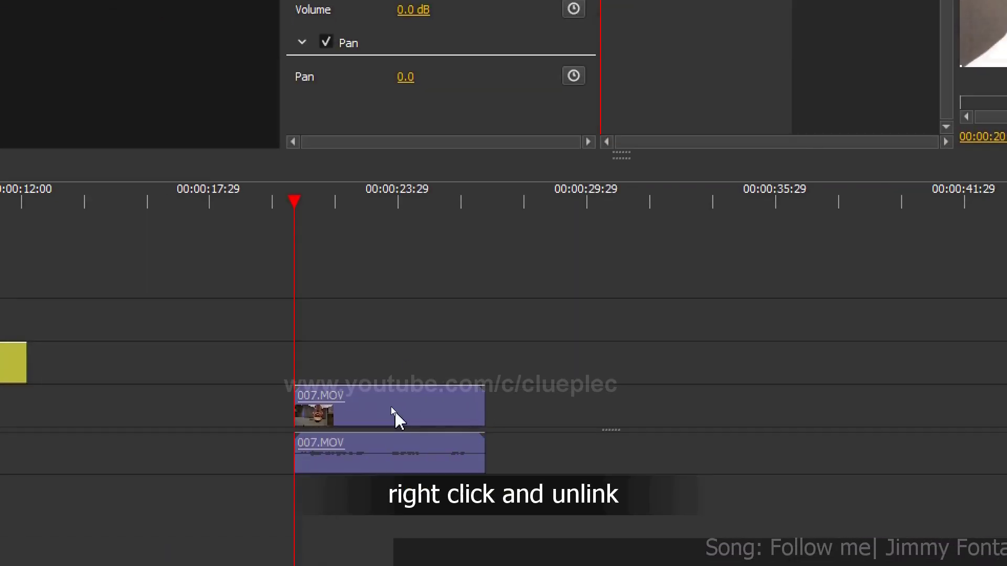
right_click(391, 407)
click(464, 305)
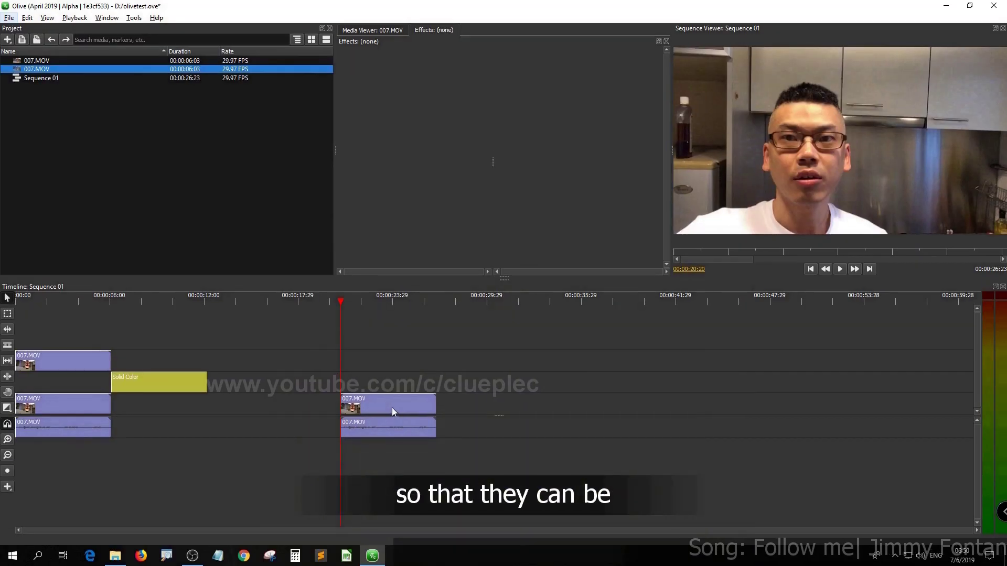
Copy only the video part of the rotated 007.MOV clip and paste it directly after the original
drag(401, 417, 367, 400)
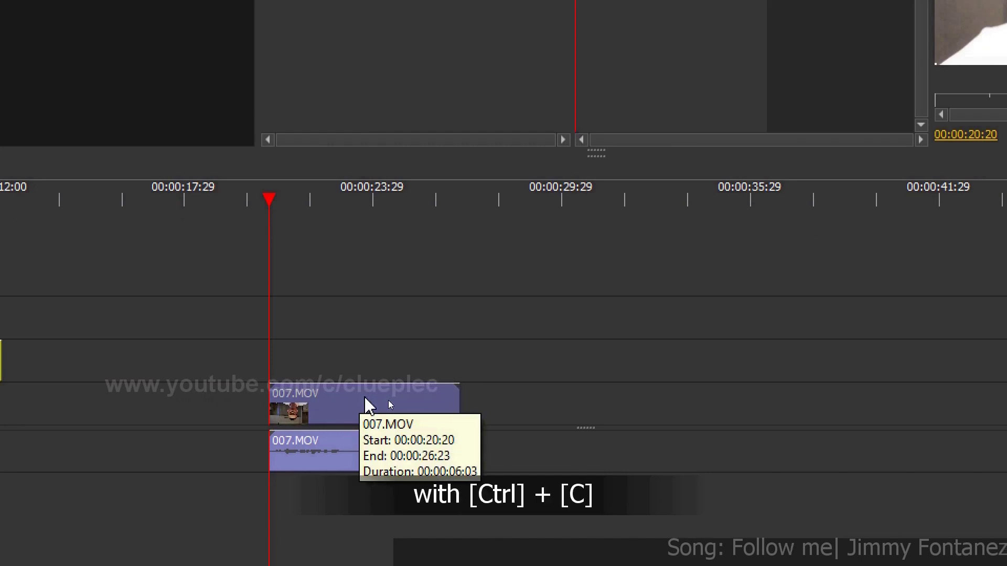
key(Down)
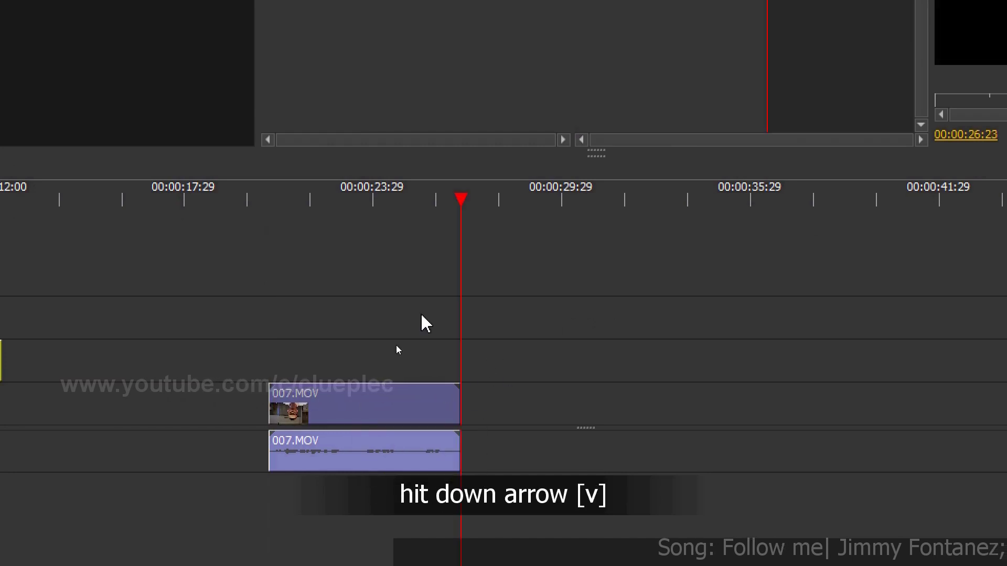
key(ctrl+v)
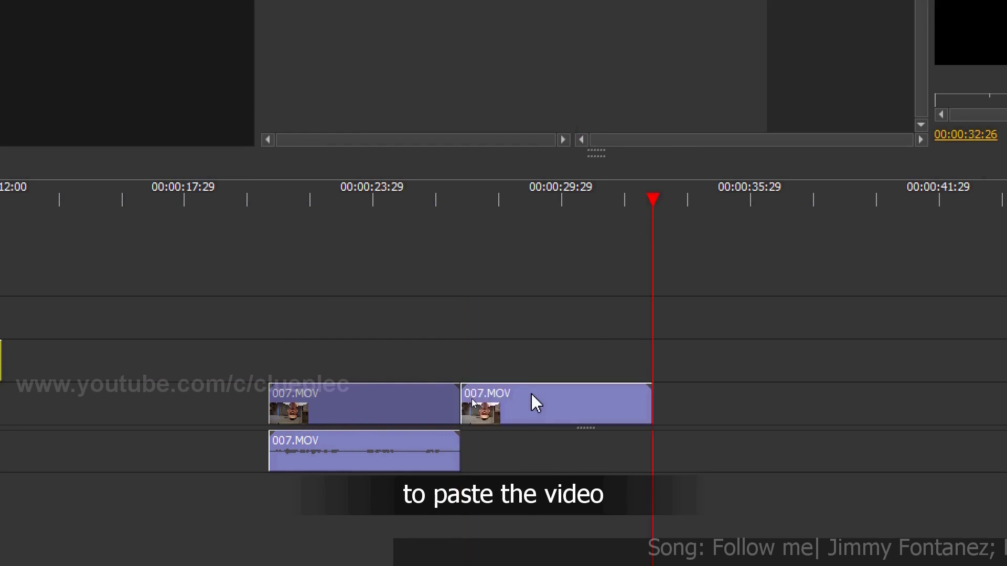
Stack the pasted 007.MOV copy above the original, aligned in time and with one empty track between them
drag(565, 405, 371, 360)
click(347, 232)
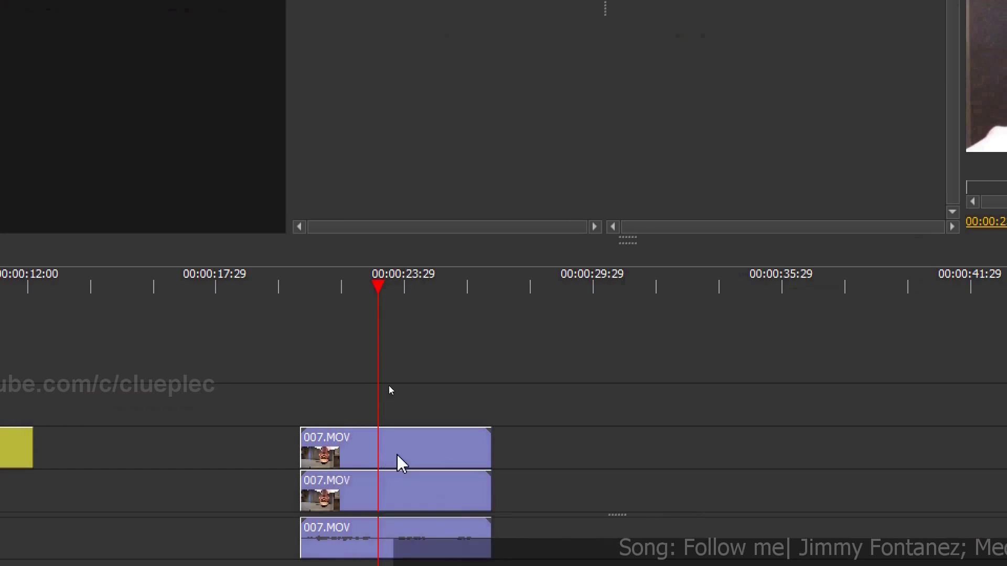
drag(396, 461, 388, 368)
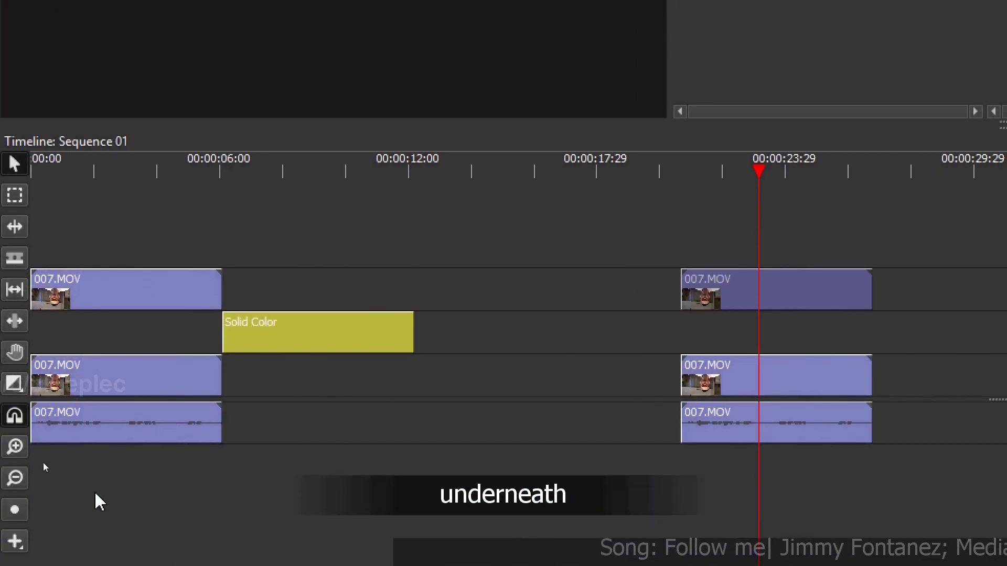
Add a solid color clip on the empty track between the two rotated 007.MOV clips, matching their length
click(15, 539)
click(51, 499)
drag(680, 257, 872, 262)
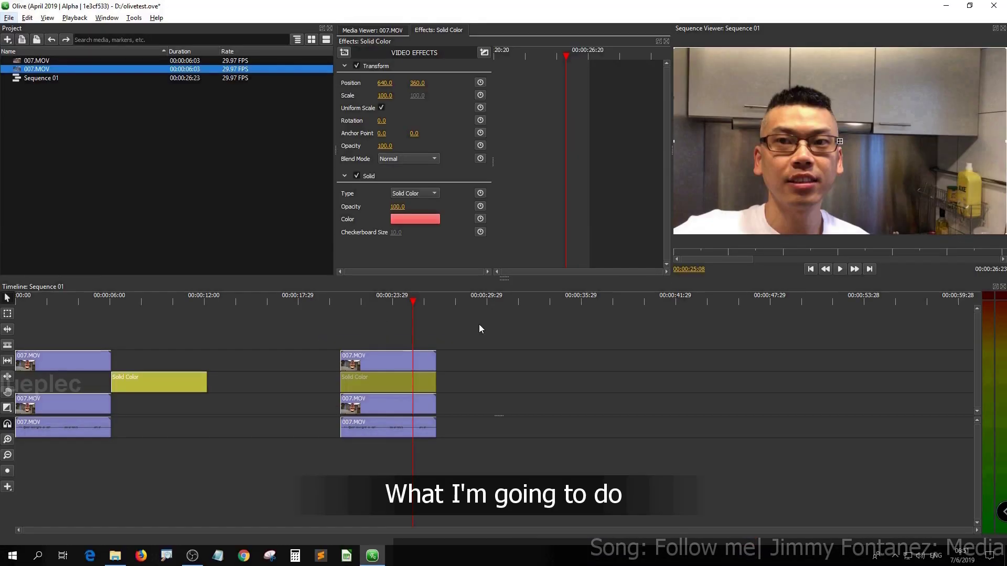
Add a Crop effect from the Distort category to the 007.MOV clip above the solid color
click(393, 340)
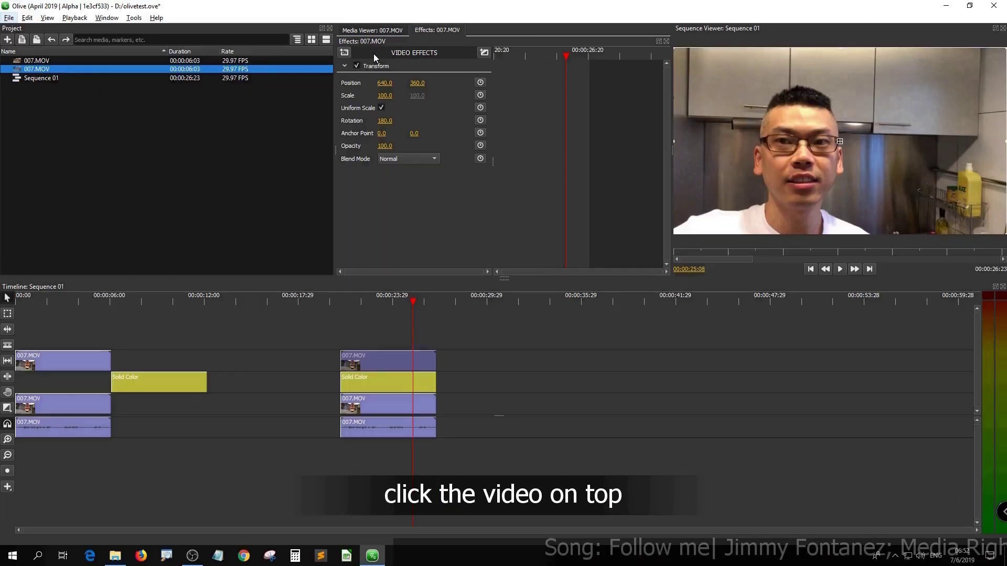
click(458, 338)
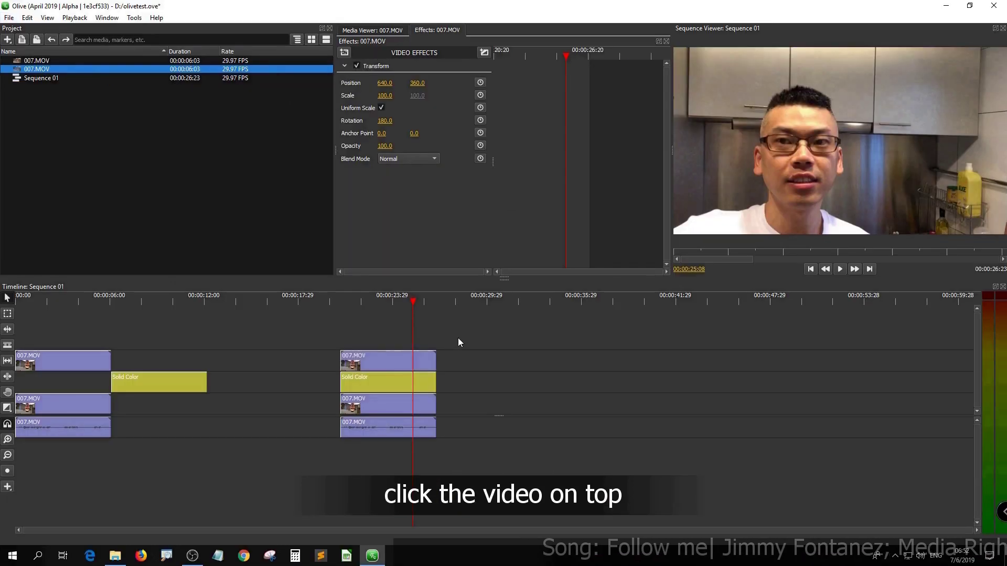
click(393, 357)
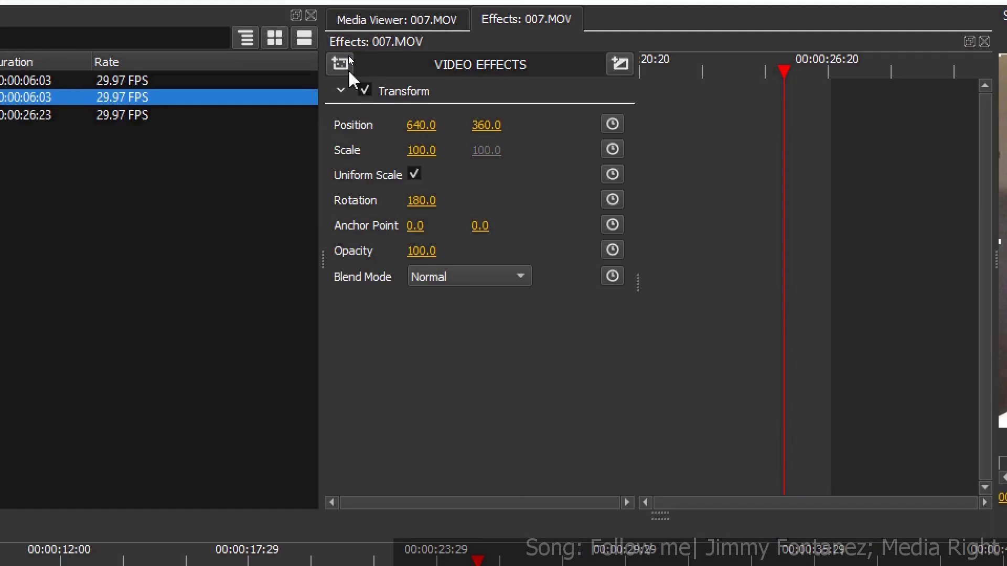
click(340, 64)
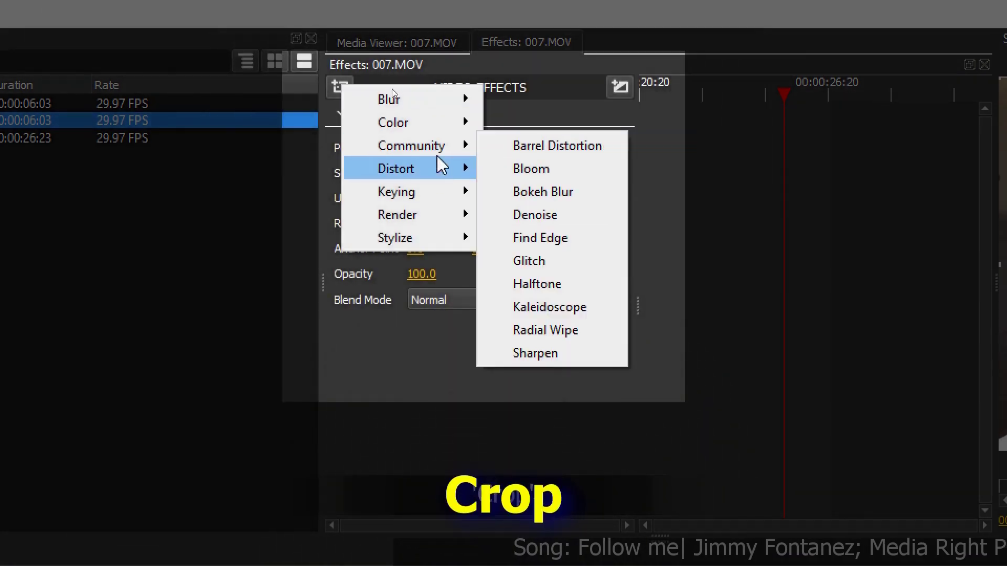
mouse_move(433, 170)
click(538, 224)
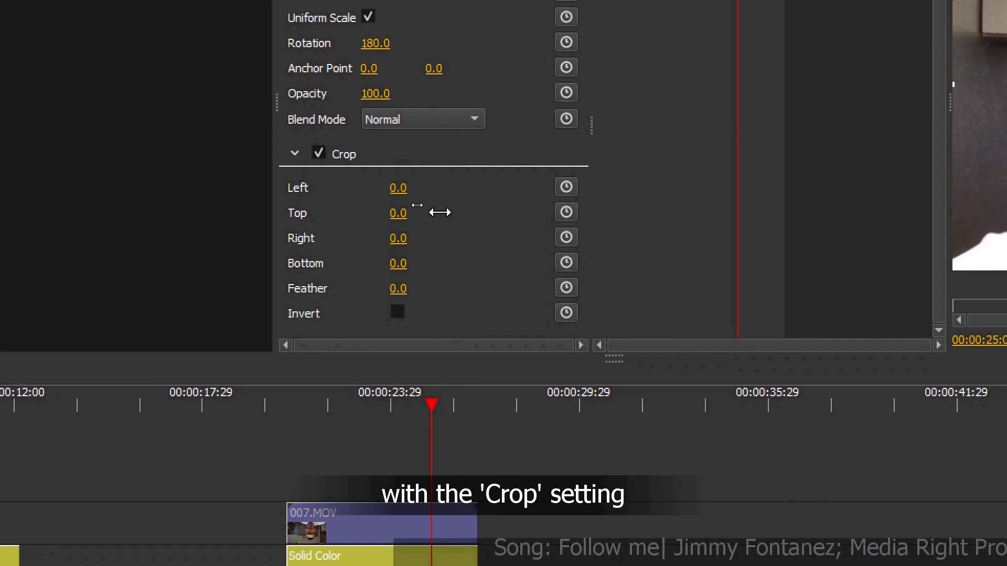
Crop the top clip around the face with Left 37, Right 13 and Bottom 18
drag(398, 188, 435, 188)
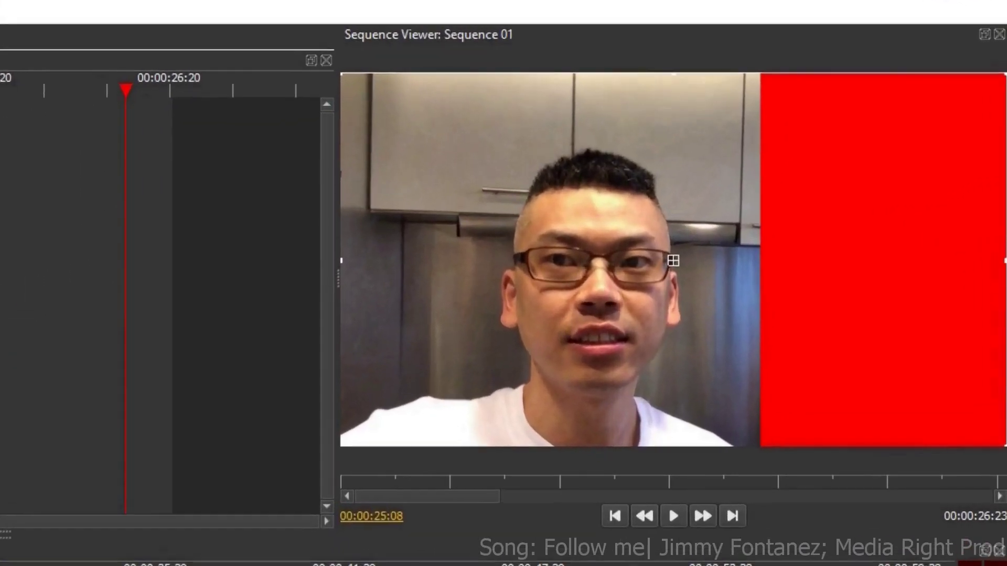
drag(396, 218, 412, 219)
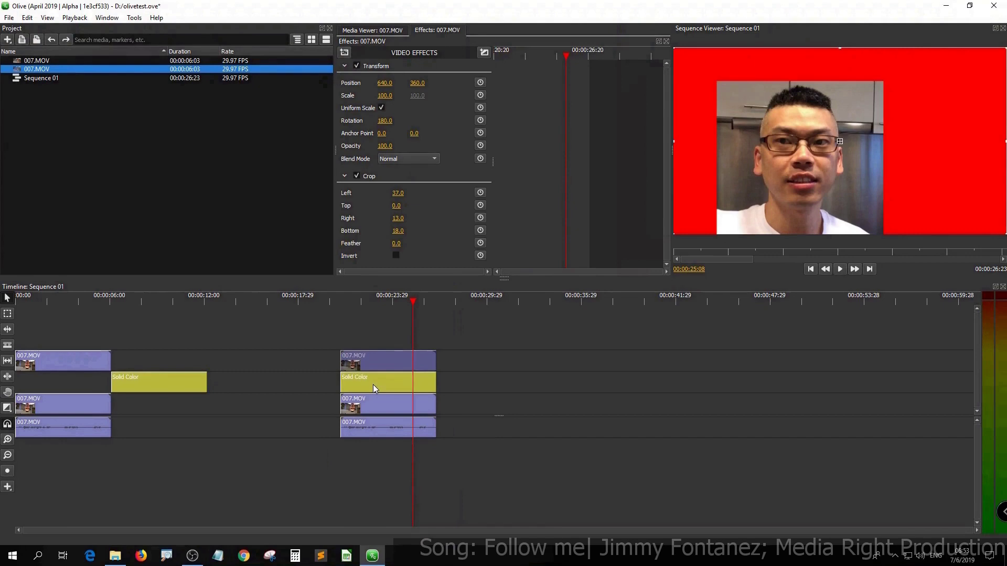
Slide the red solid clip out, back in and out again, leaving it directly after the stacked 007.MOV clips
drag(378, 393, 560, 375)
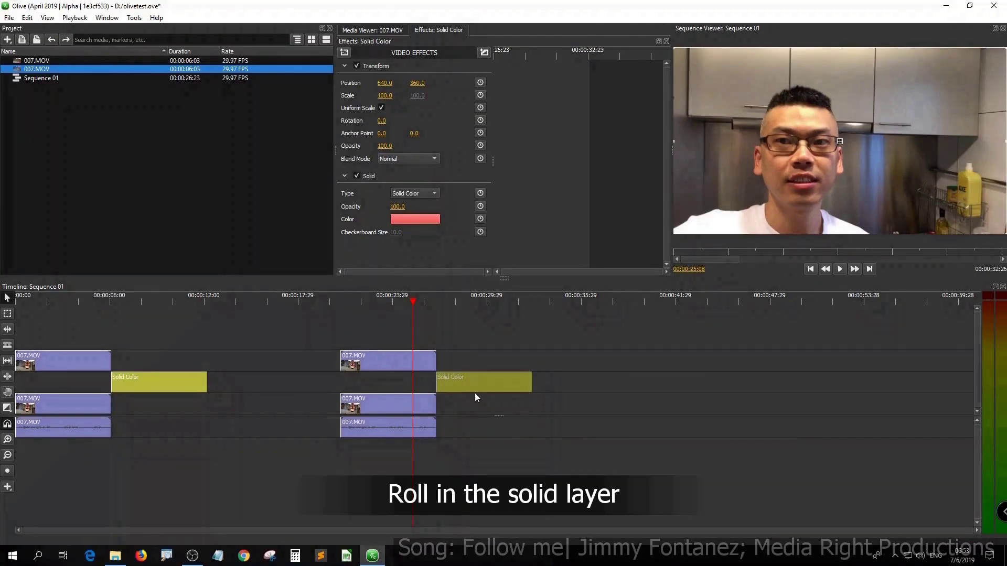
drag(389, 384, 386, 384)
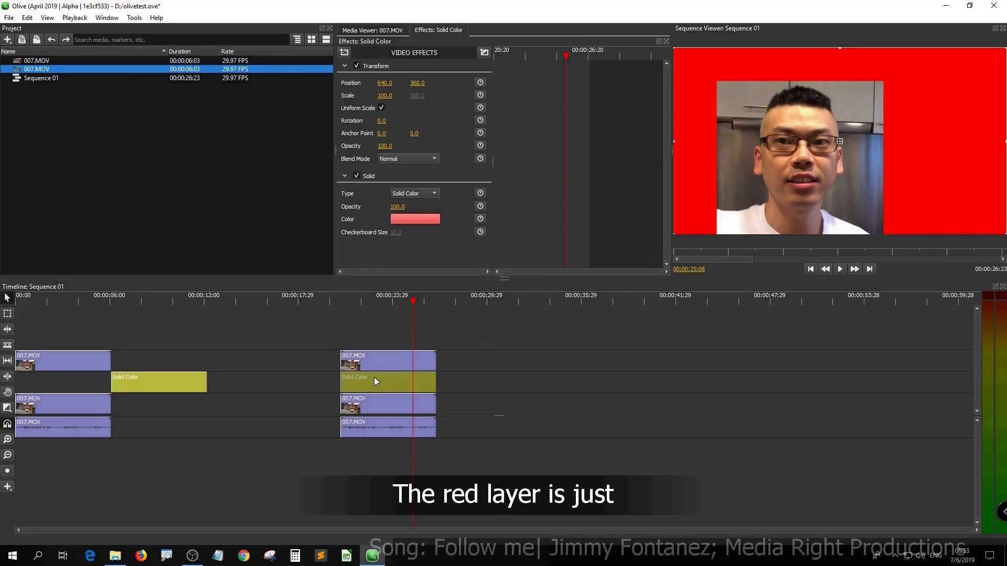
drag(374, 379, 472, 387)
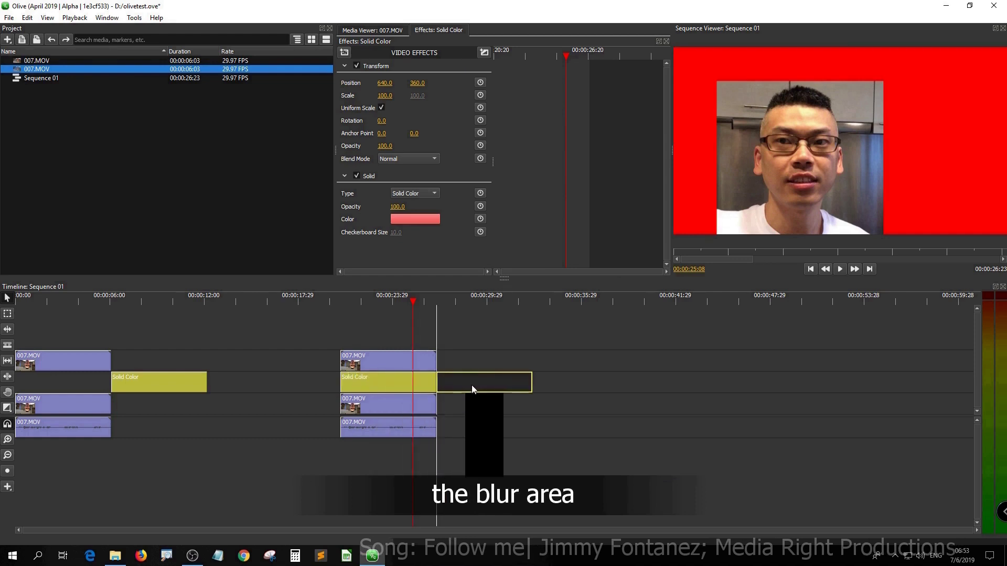
drag(472, 386, 472, 388)
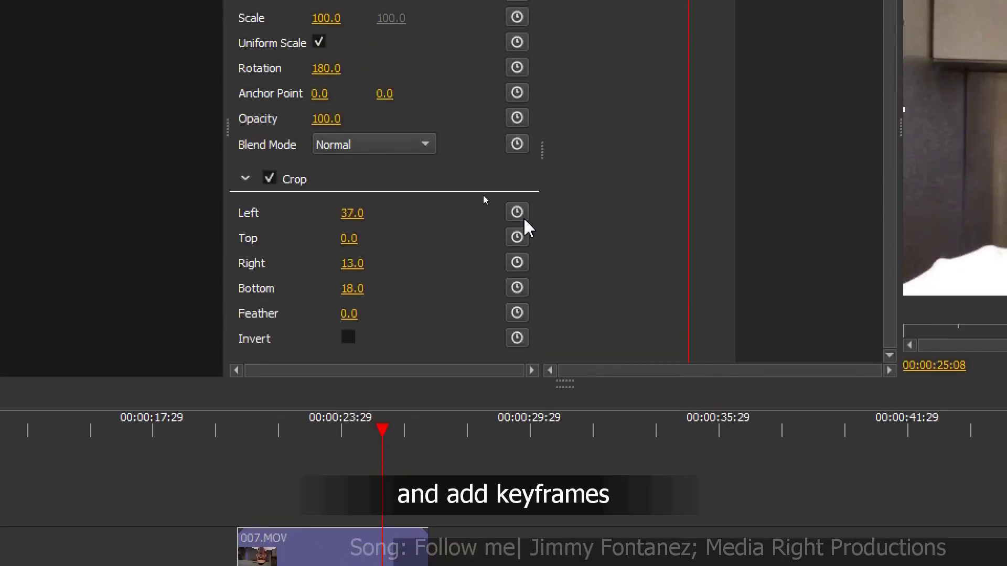
Enable keyframes for the top clip's crop Left, Top, Right, Bottom and Feather, and try hiding and reshowing the Crop effect
click(517, 212)
click(516, 237)
click(516, 262)
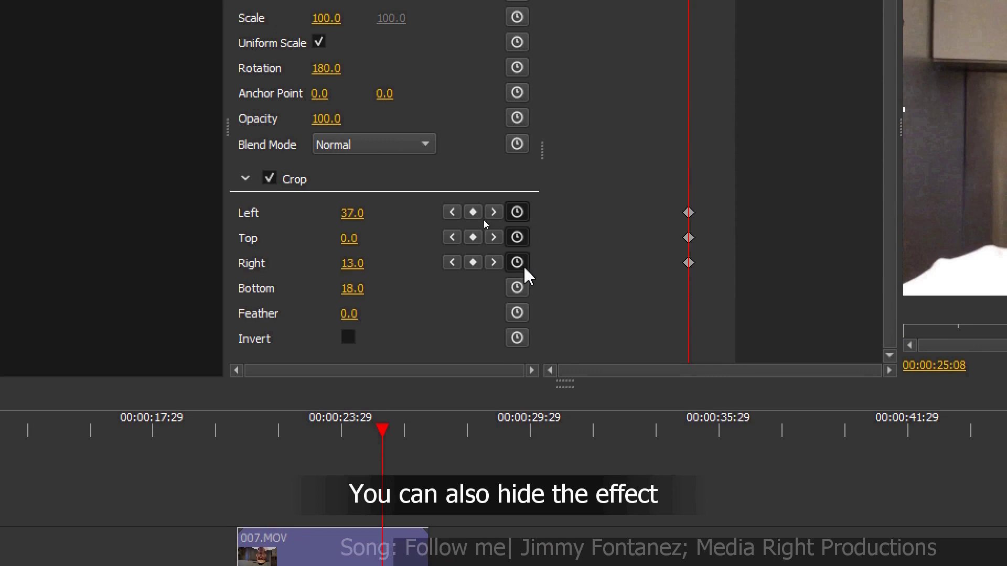
click(516, 287)
click(516, 312)
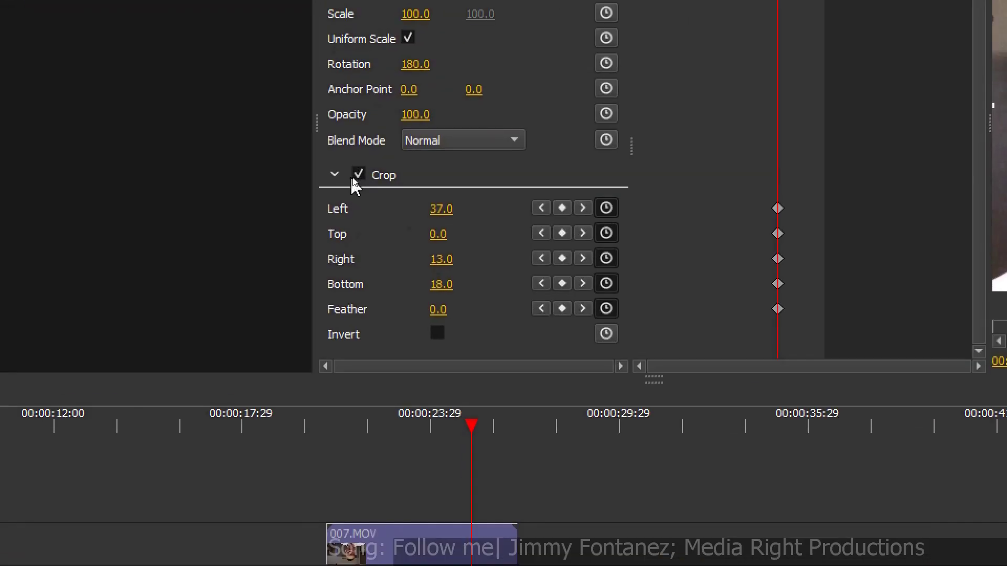
click(345, 176)
click(344, 176)
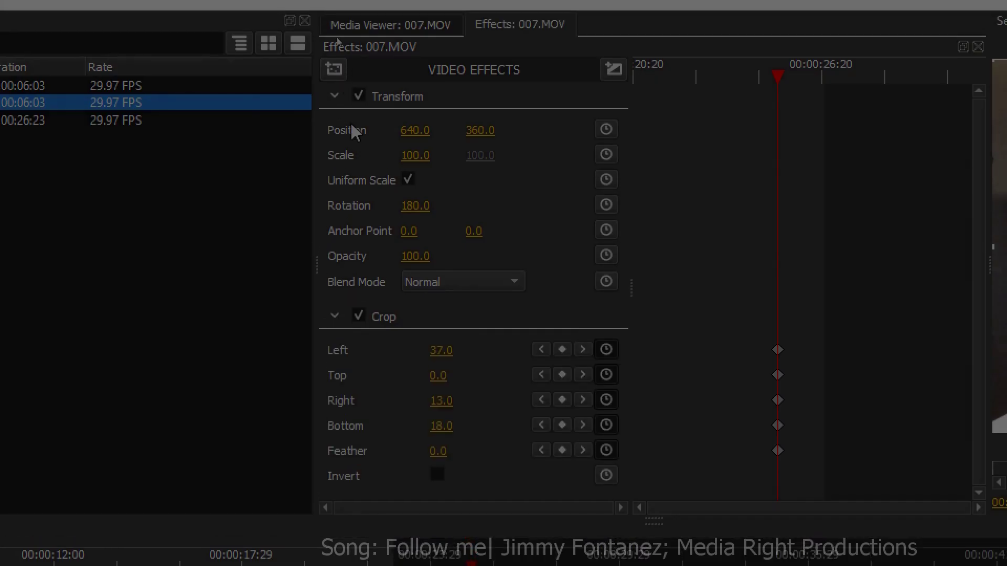
Browse the video effects and add a blur effect to the cropped top 007.MOV clip
click(334, 69)
mouse_move(445, 141)
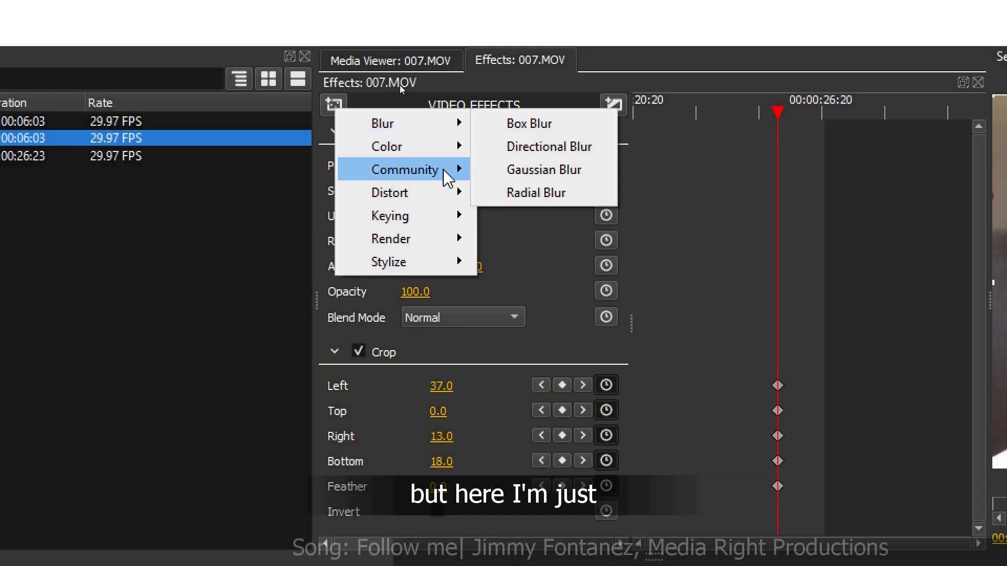
mouse_move(446, 175)
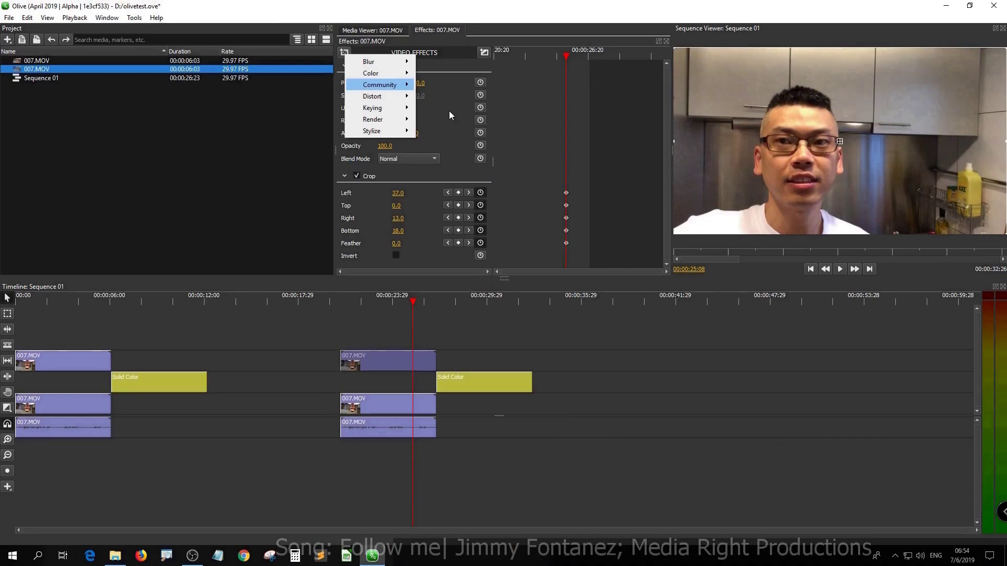
mouse_move(390, 192)
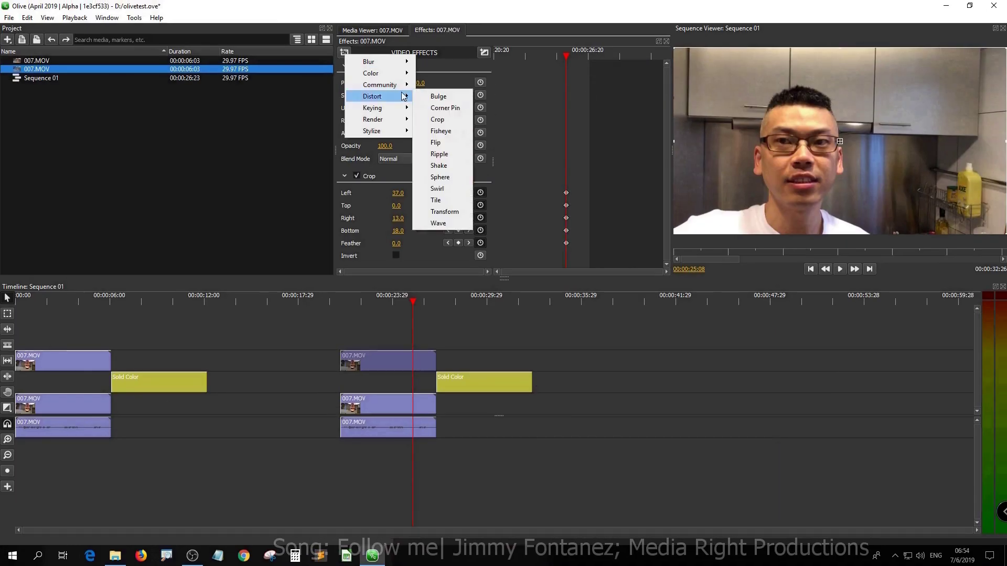
click(523, 426)
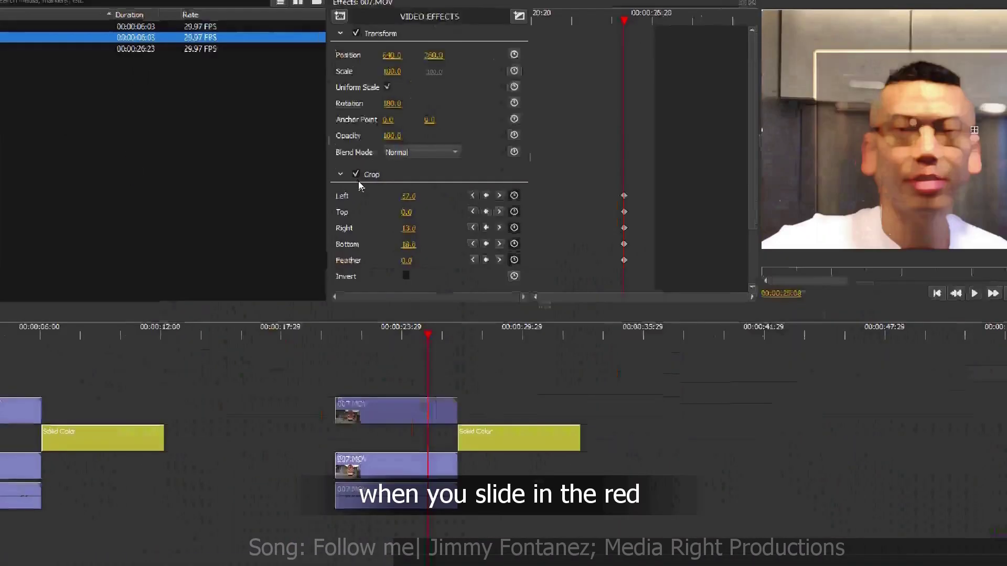
Place the red solid clip back between the two 007.MOV clips and invert the top clip's crop
drag(488, 386, 389, 386)
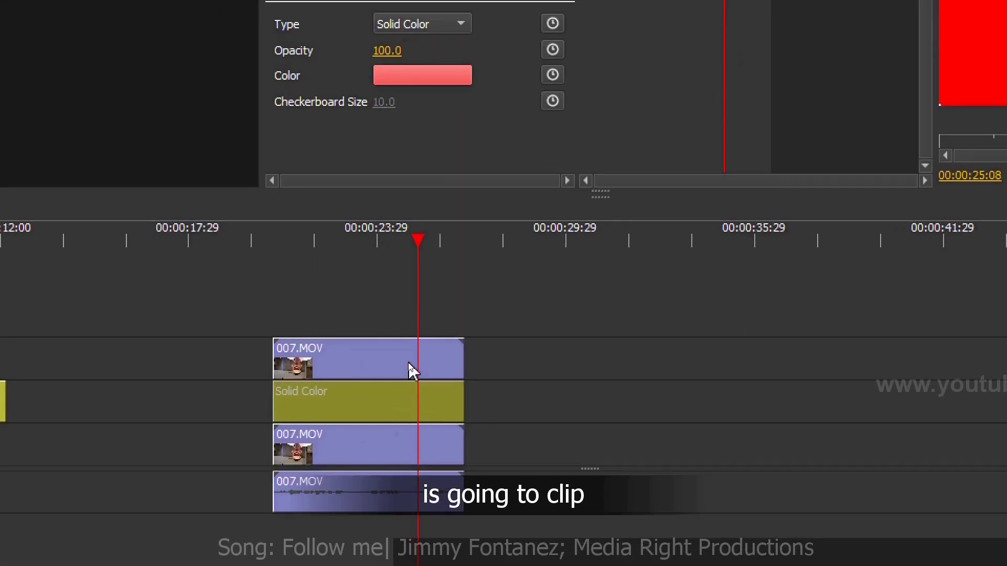
click(408, 363)
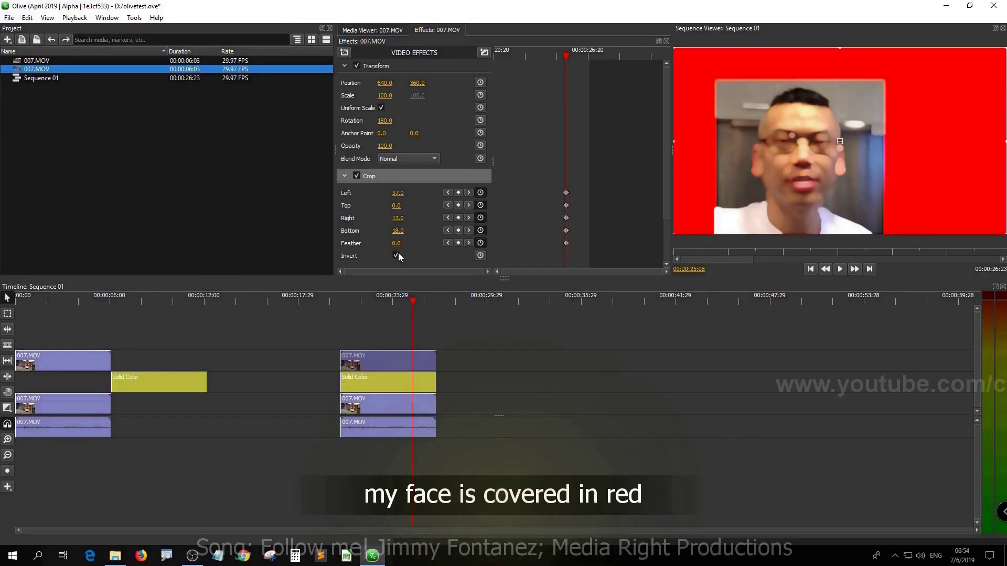
click(385, 230)
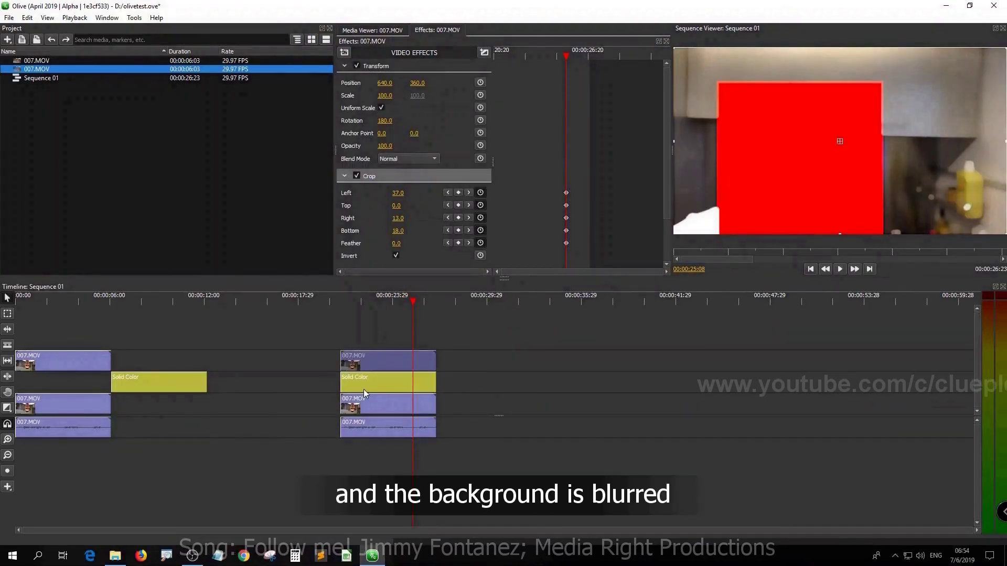
Move the red solid clip out from between the 007.MOV clips to past their end
drag(363, 389, 485, 391)
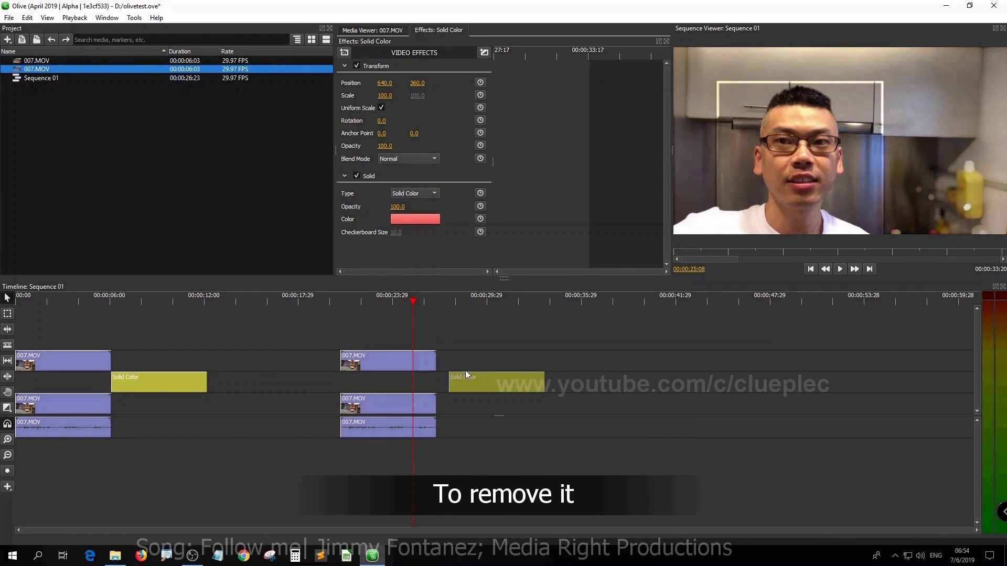
click(393, 386)
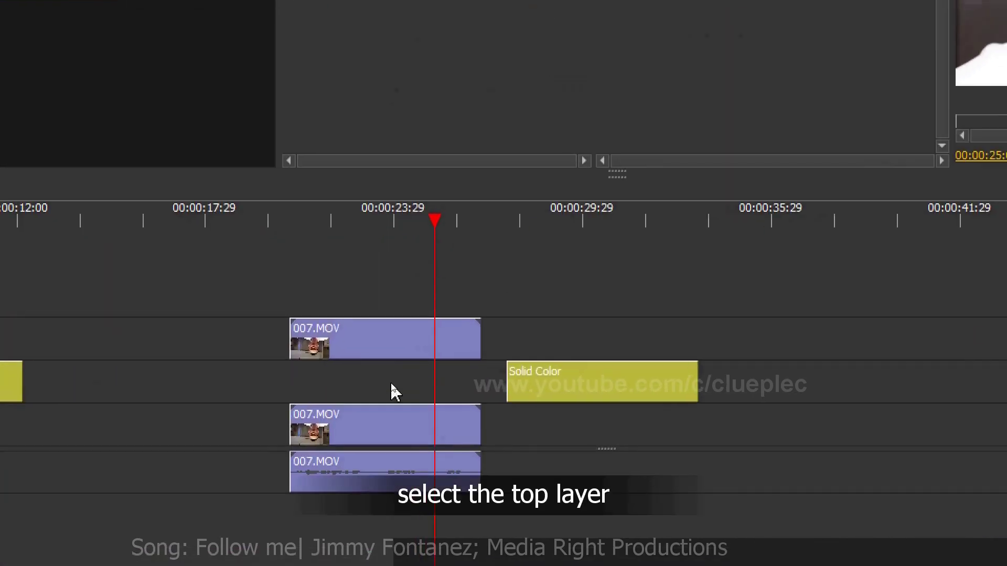
Set the Feather of the top 007.MOV clip's crop to 91.0 and deselect the clip
click(369, 341)
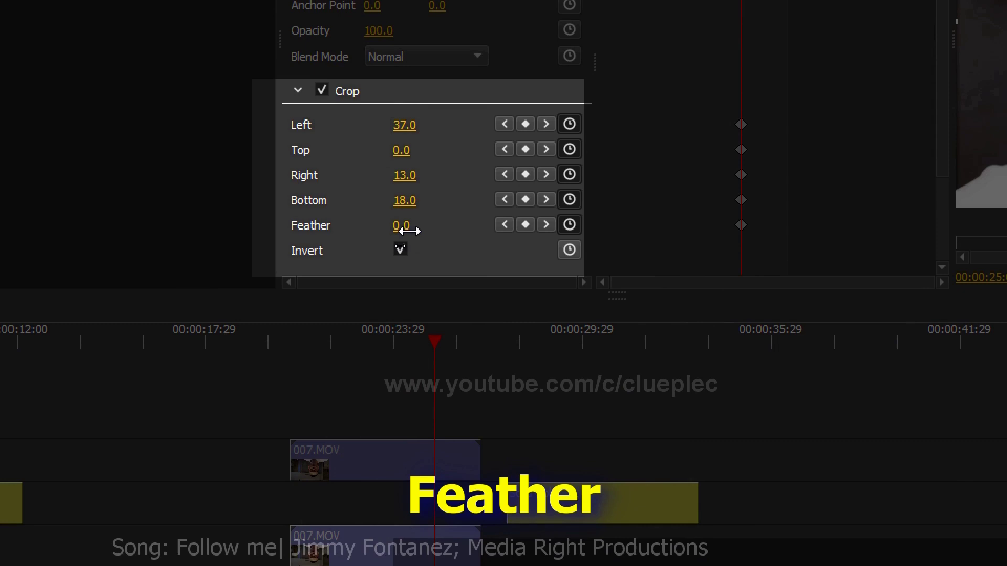
mouse_move(408, 231)
mouse_down()
mouse_move(446, 231)
mouse_move(403, 243)
mouse_up()
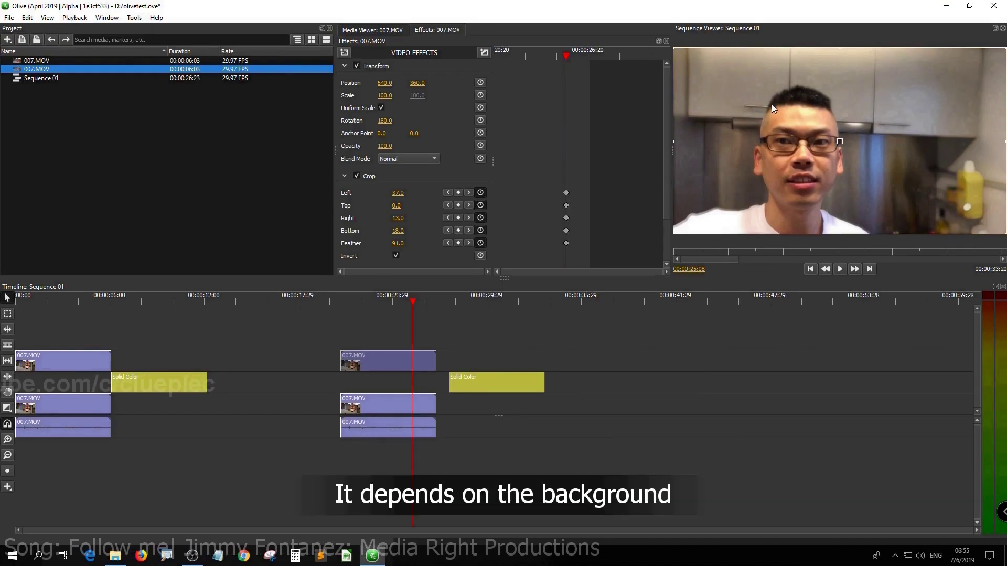
click(468, 344)
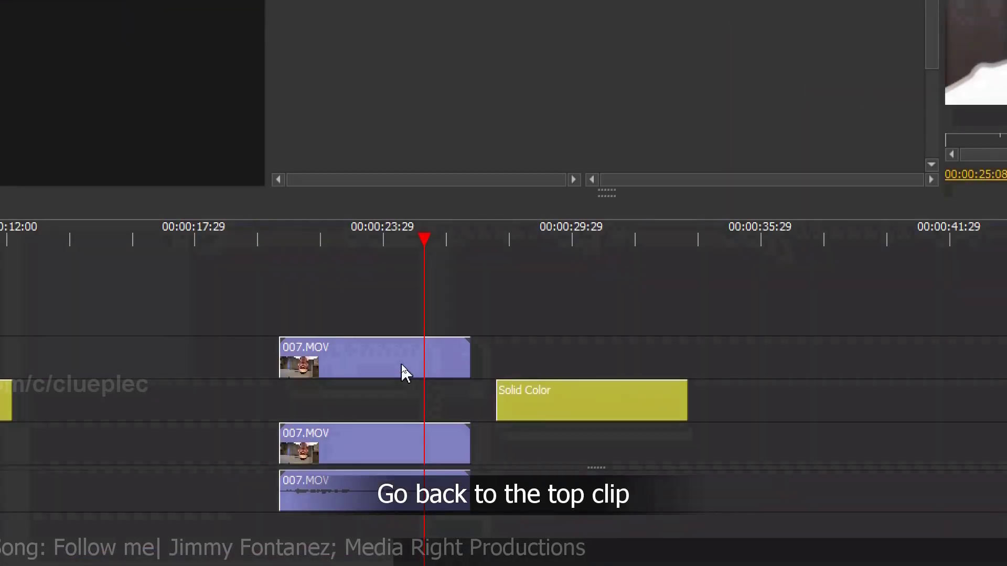
Add keyframes for the top clip's crop Left, Top, Right, Bottom and Feather at the clip's start, 00:00:20:20
click(402, 365)
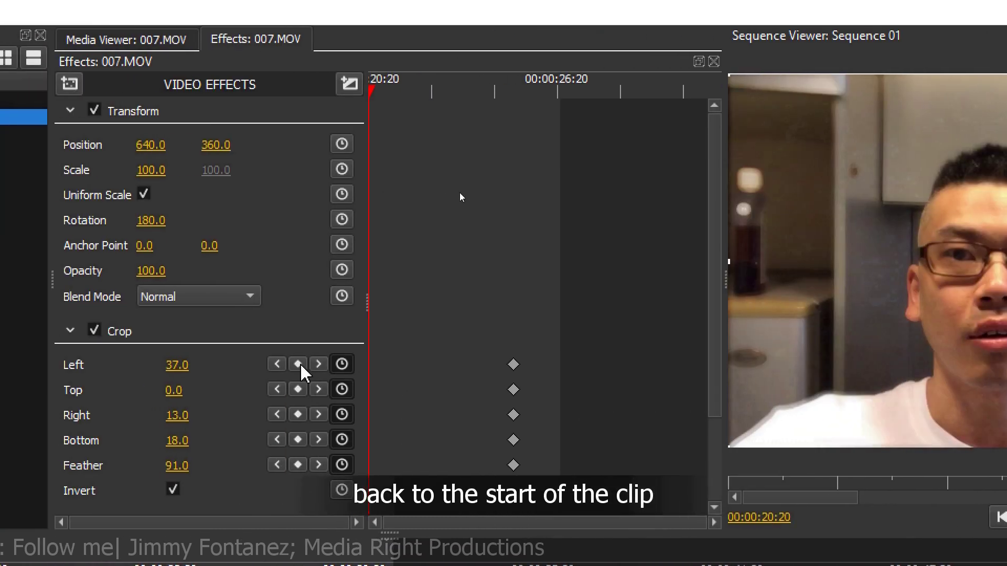
click(299, 365)
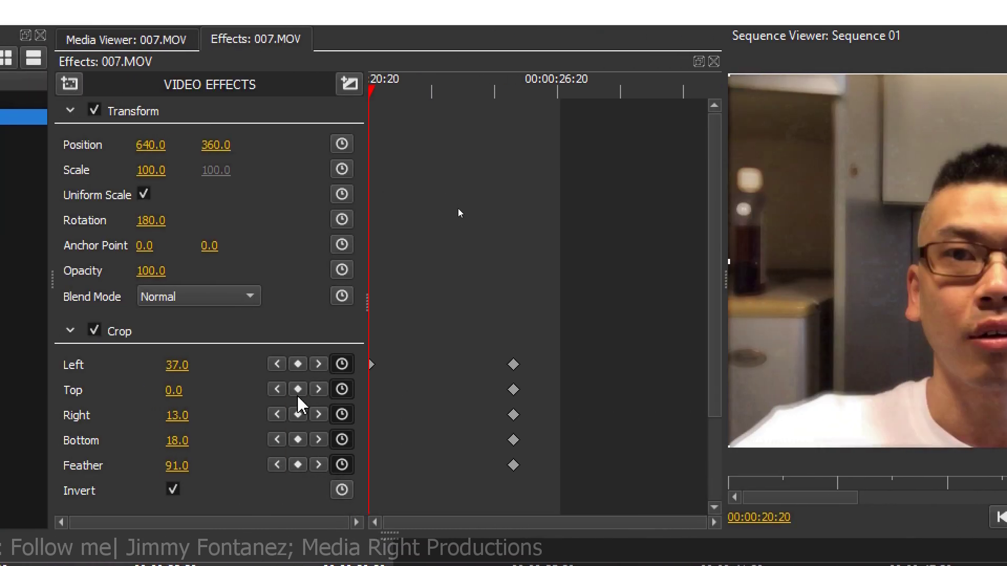
click(297, 465)
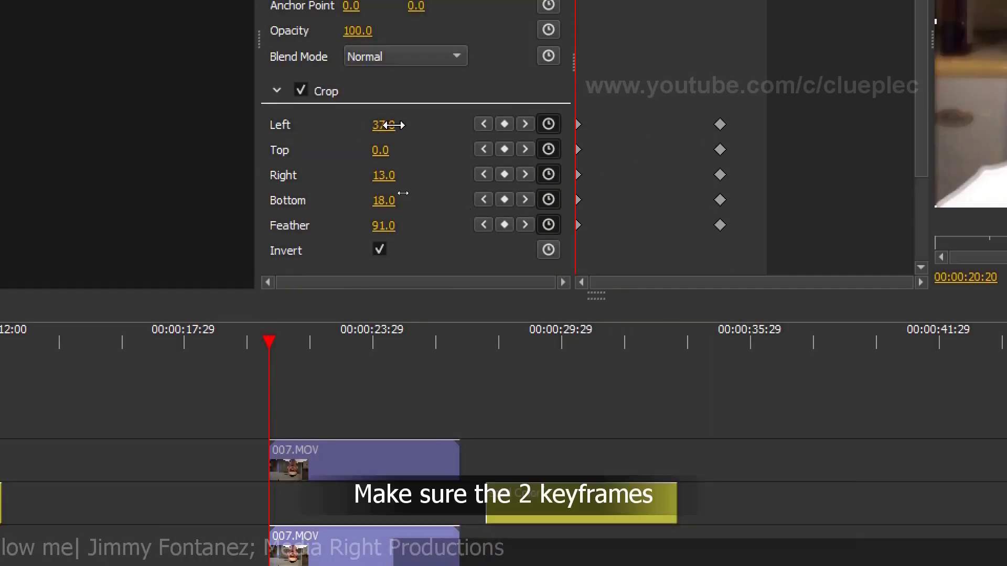
Reset the crop Left, Right, Bottom and Feather to default at the start keyframes and deselect the clip
right_click(395, 127)
click(451, 173)
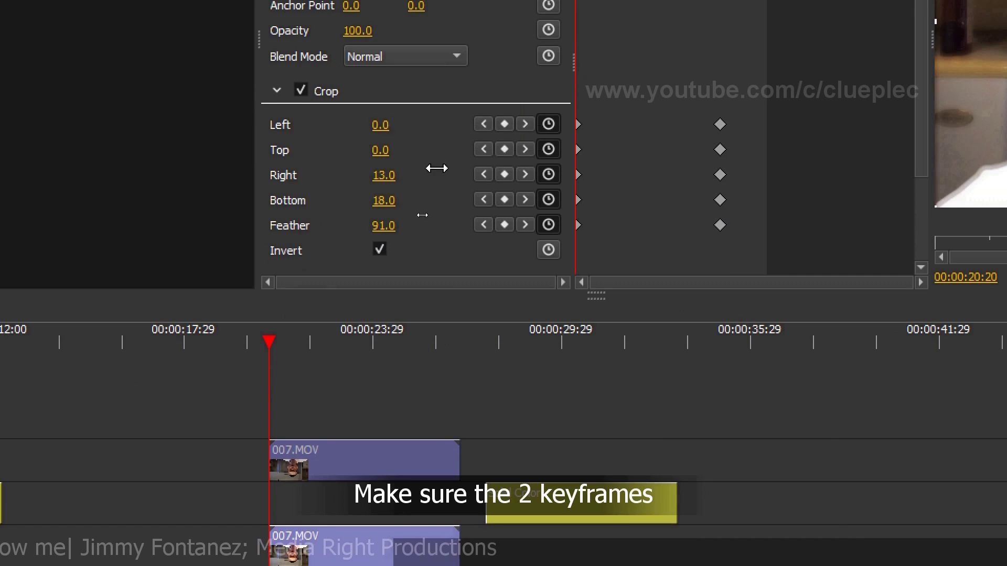
right_click(387, 178)
click(427, 226)
right_click(388, 200)
click(420, 248)
right_click(391, 225)
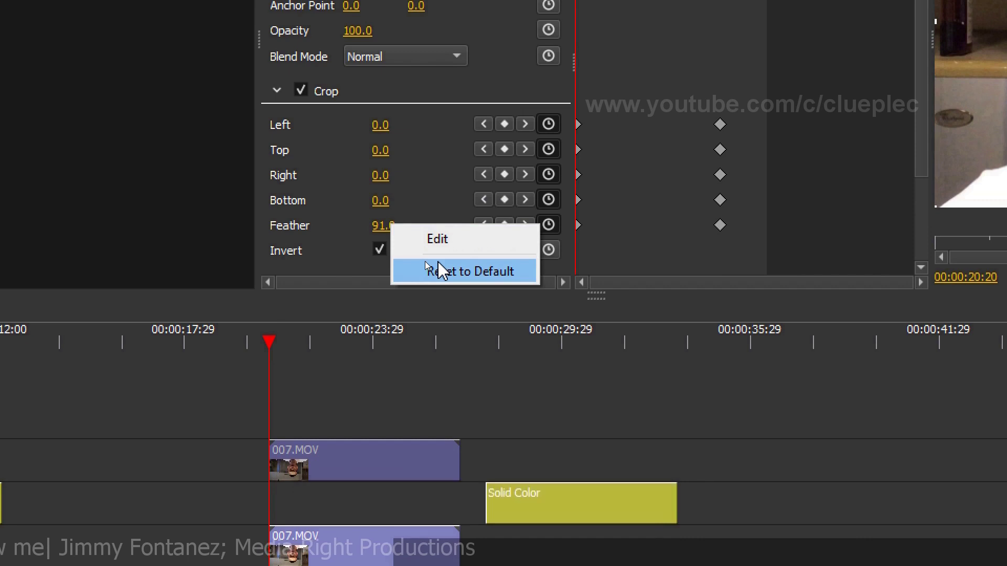
click(440, 272)
click(361, 428)
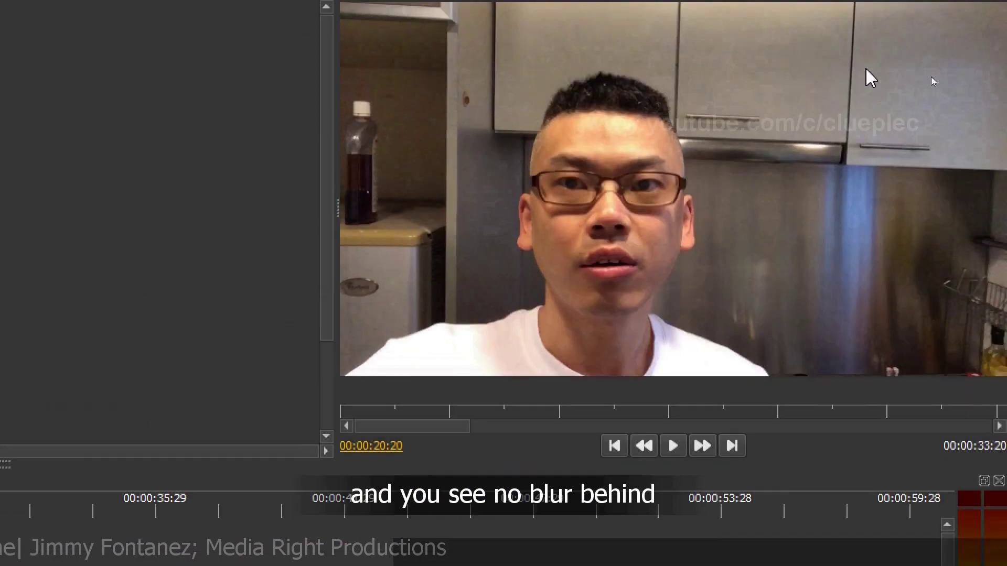
Play back and scrub through the stacked clips to check how the background blur fades in
key(space)
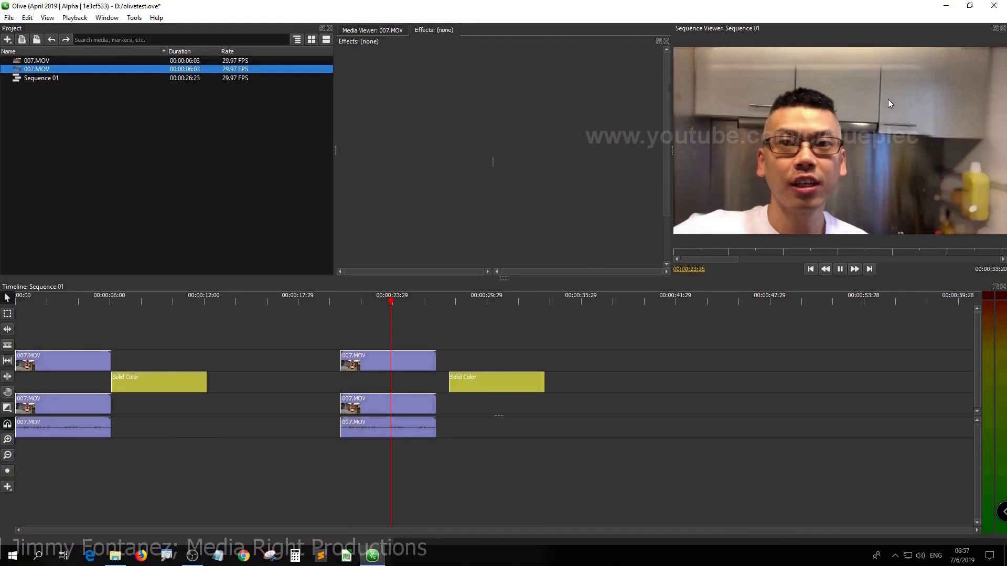
key(space)
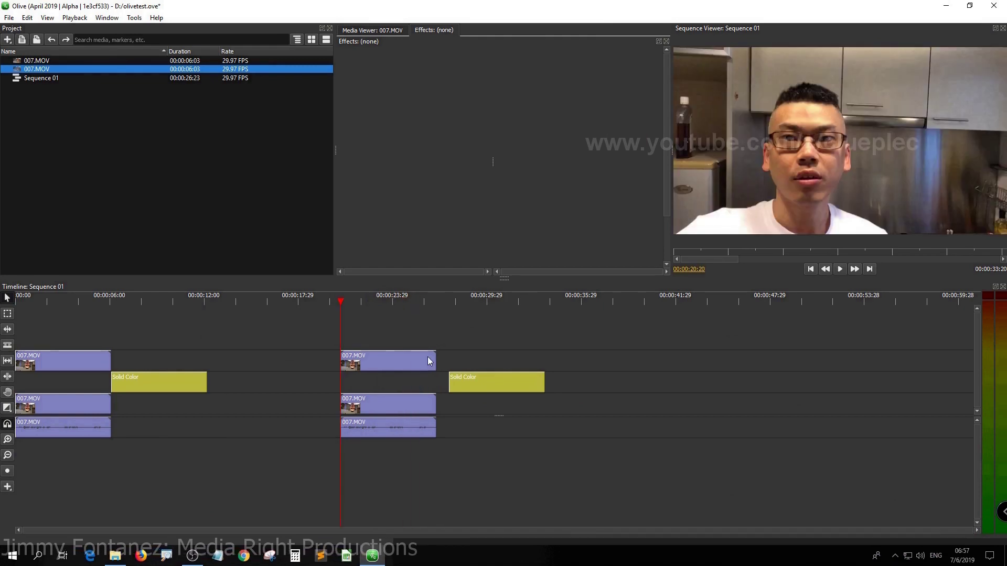
click(420, 358)
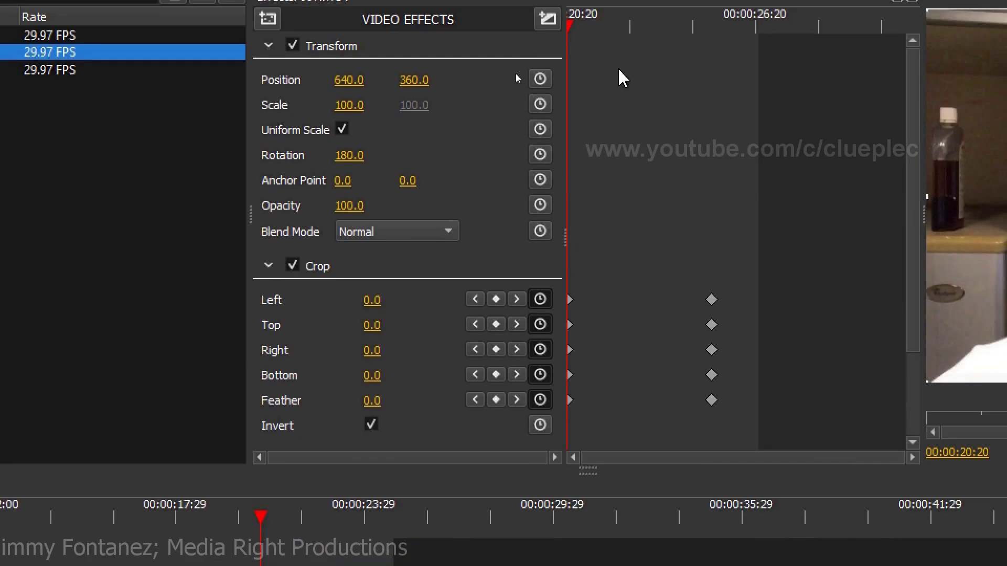
drag(571, 74, 602, 74)
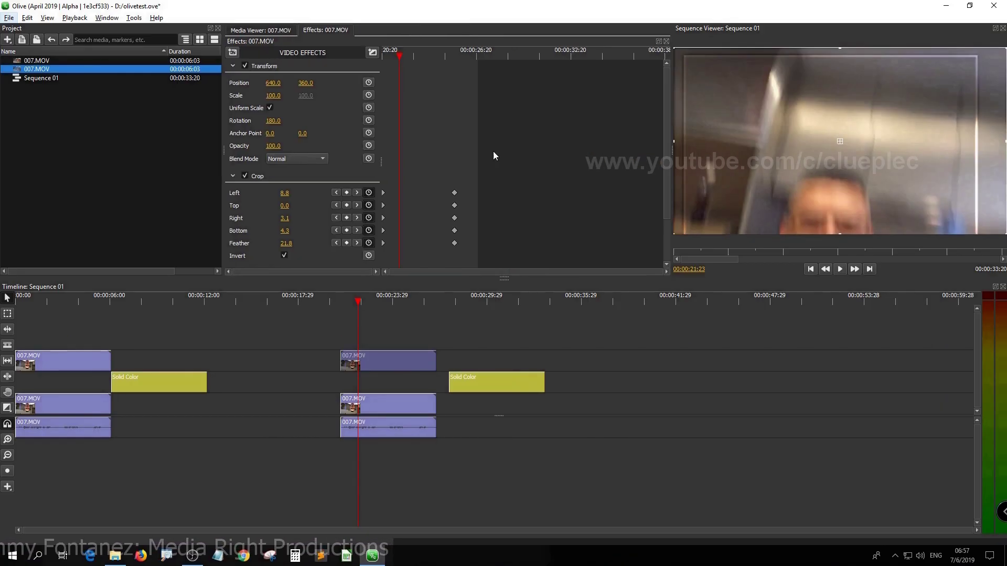
key(space)
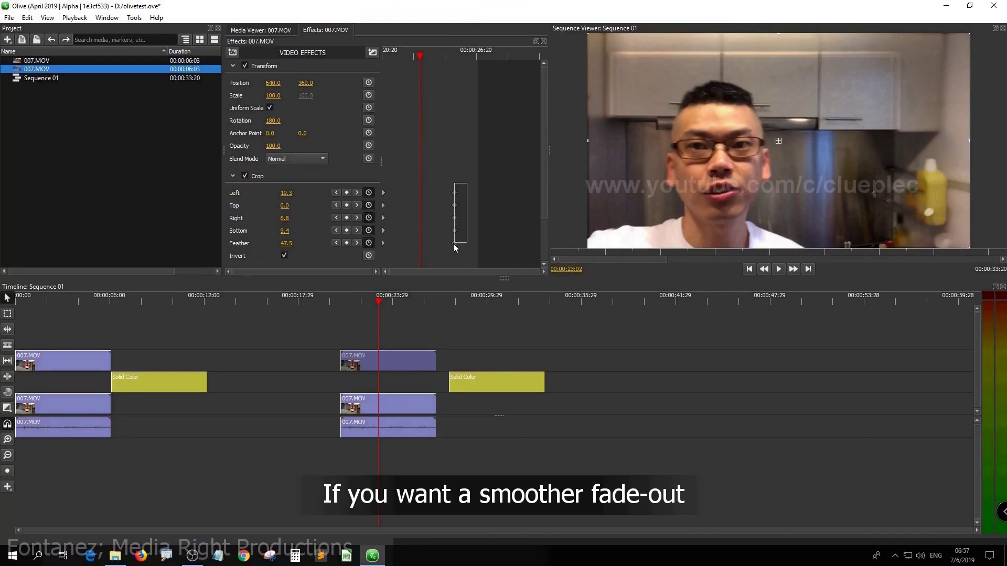
Move the five end crop keyframes earlier in the clip and add new Left, Top, Right, Bottom and Feather keyframes at 00:00:25:05
mouse_move(454, 243)
mouse_down()
mouse_move(454, 214)
mouse_move(451, 254)
mouse_up()
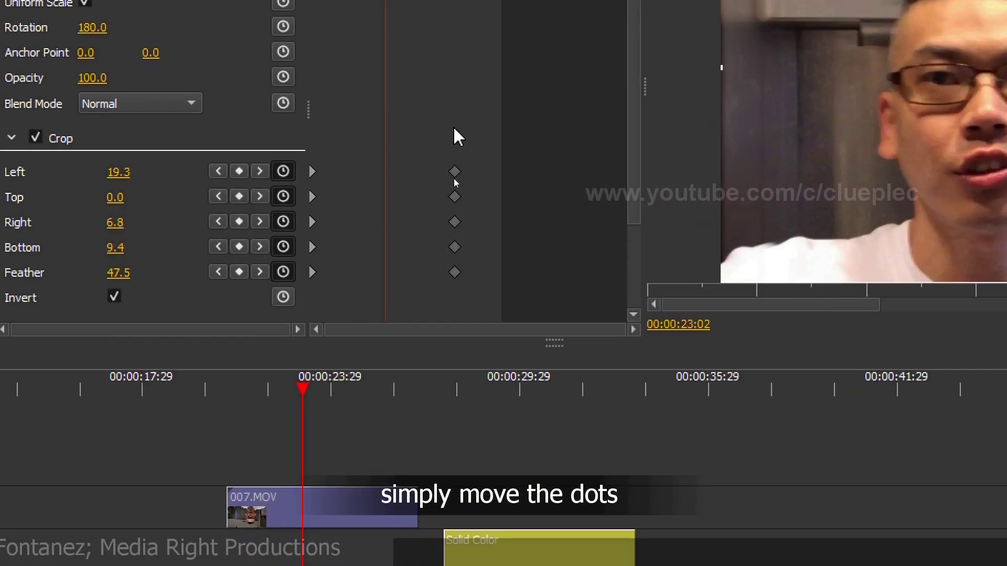
drag(425, 175, 386, 184)
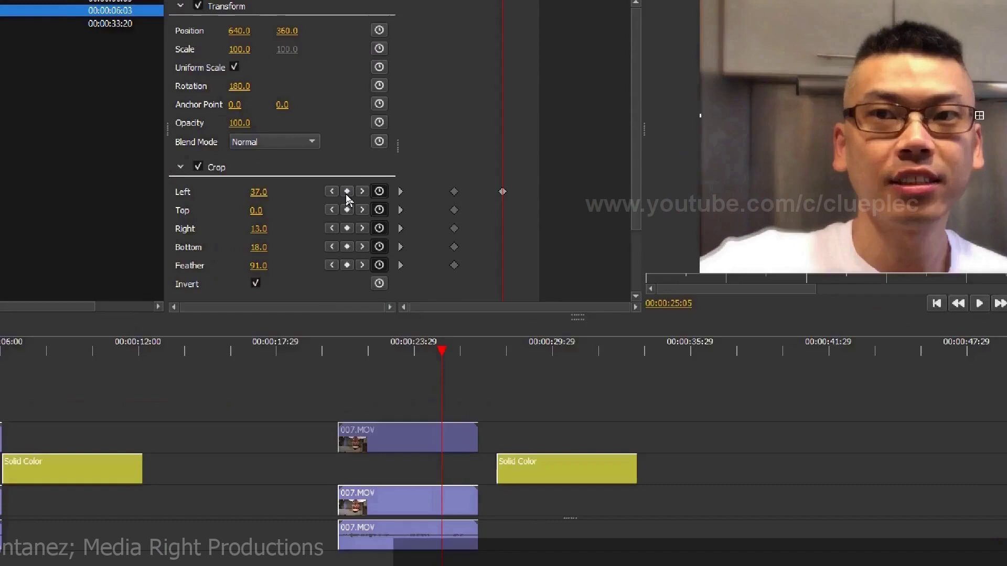
click(346, 193)
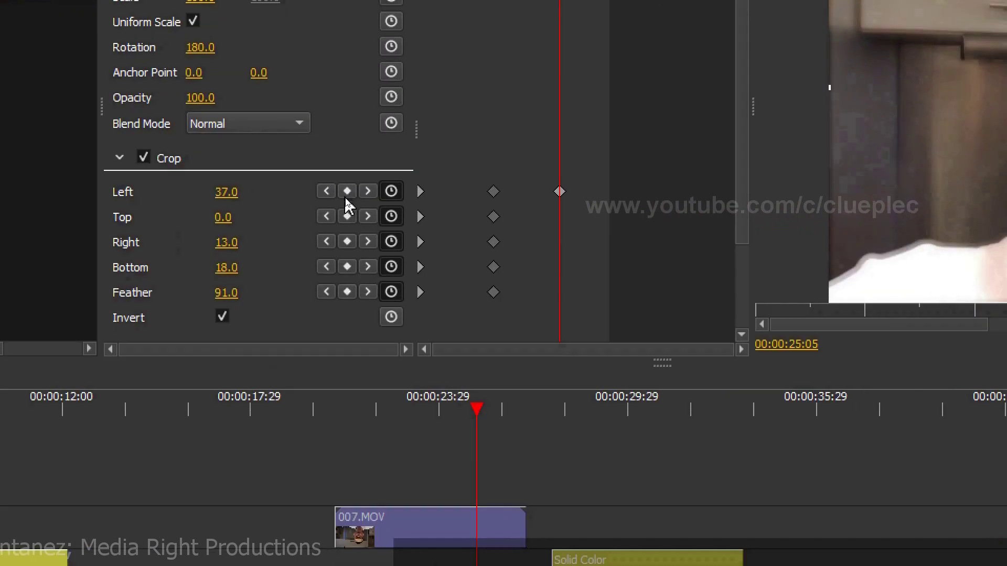
click(349, 268)
click(347, 292)
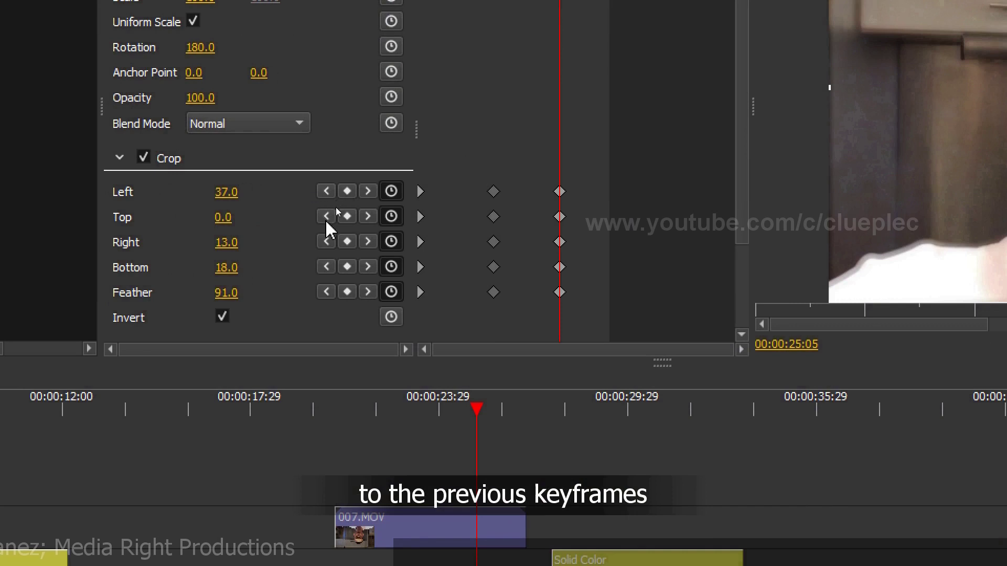
Set the crop Feather to 91 at the middle keyframe, 00:00:22:08, and play back the clip
click(327, 223)
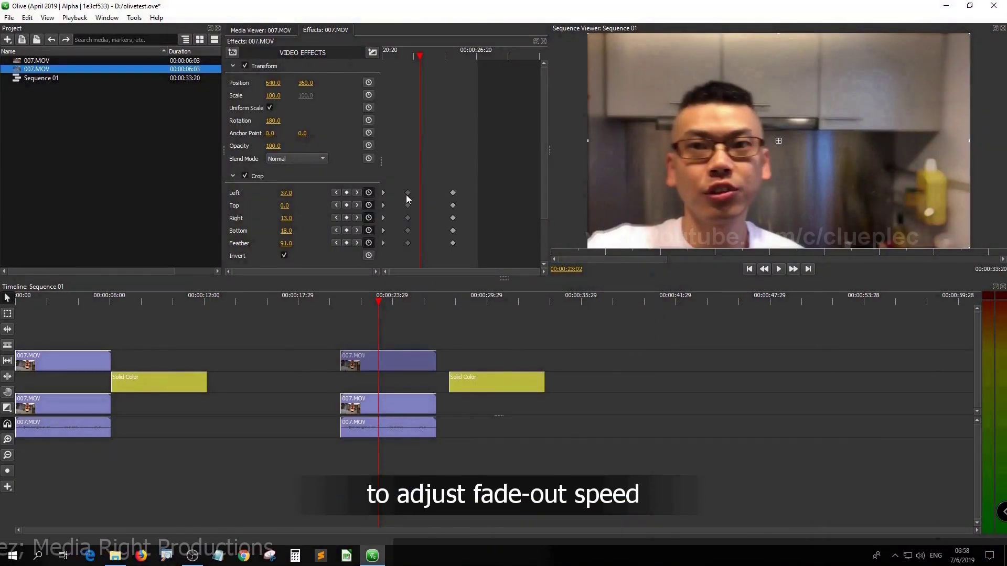
key(space)
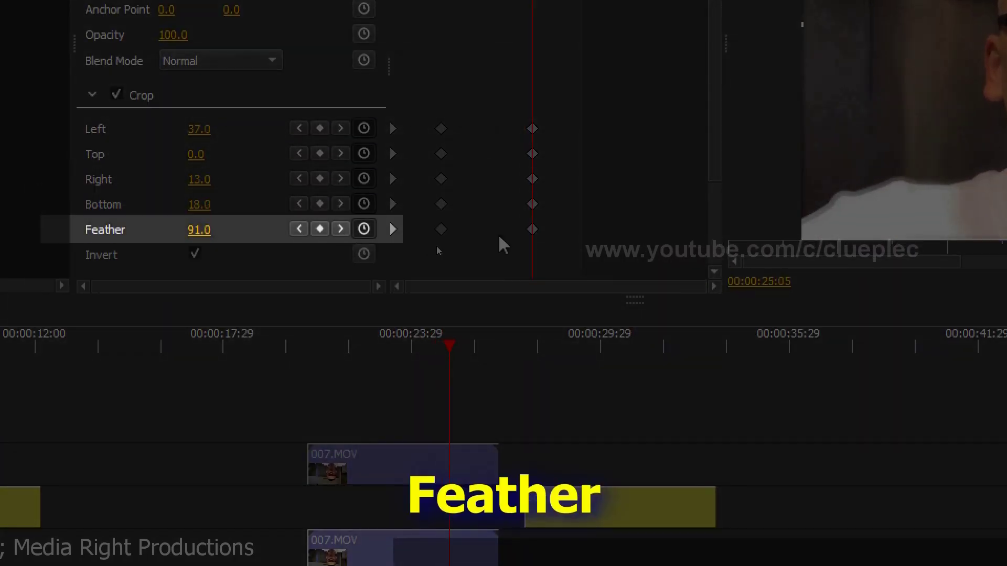
click(299, 229)
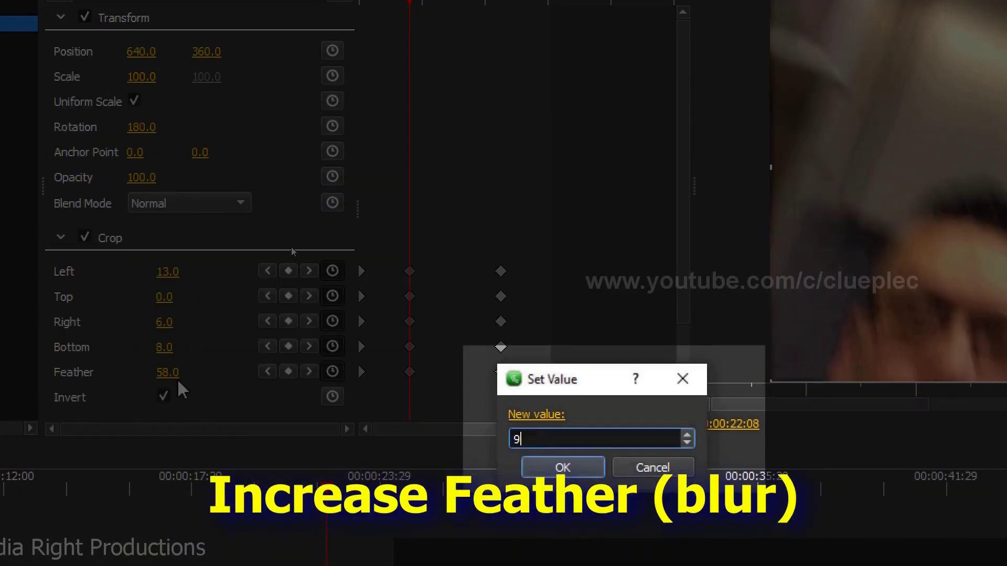
text(91)
click(562, 468)
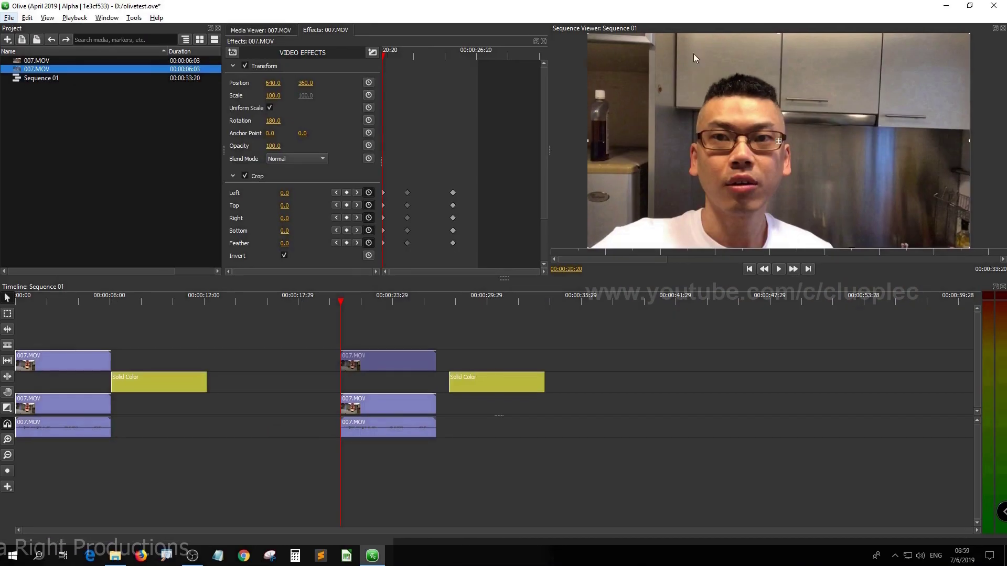
click(352, 315)
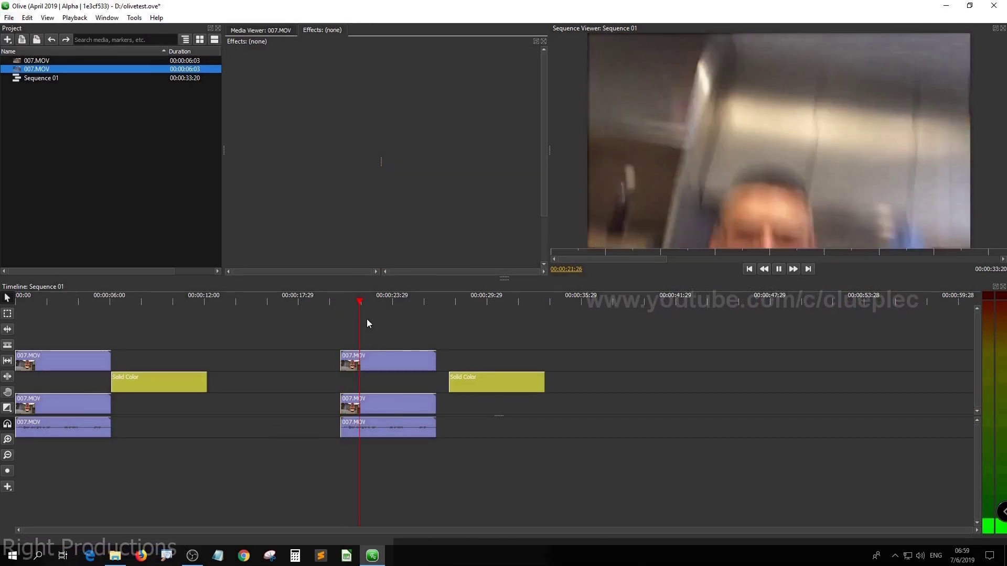
key(space)
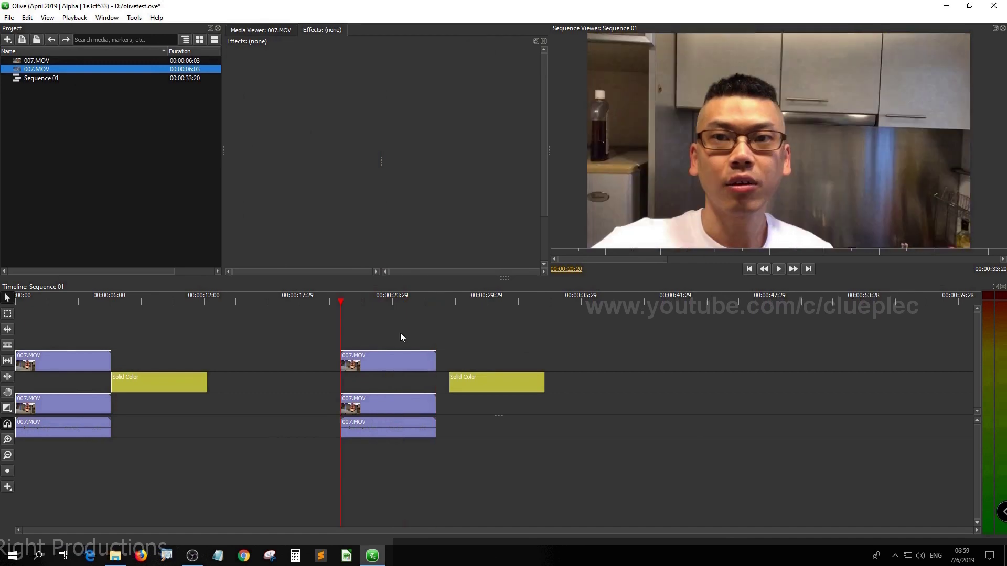
Set the top clip's crop Feather to 91 at the start keyframe and preview the result
click(379, 357)
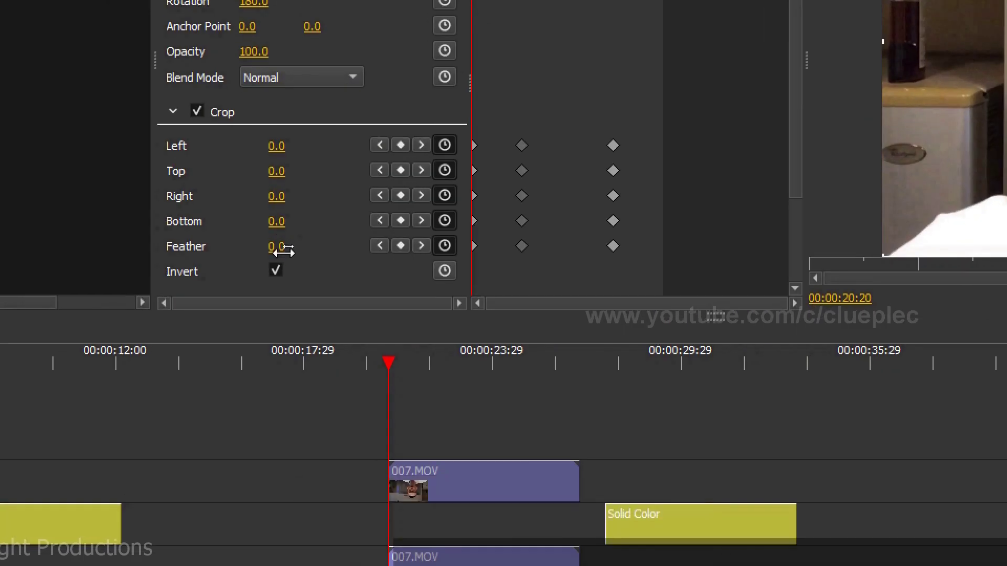
click(287, 244)
text(91)
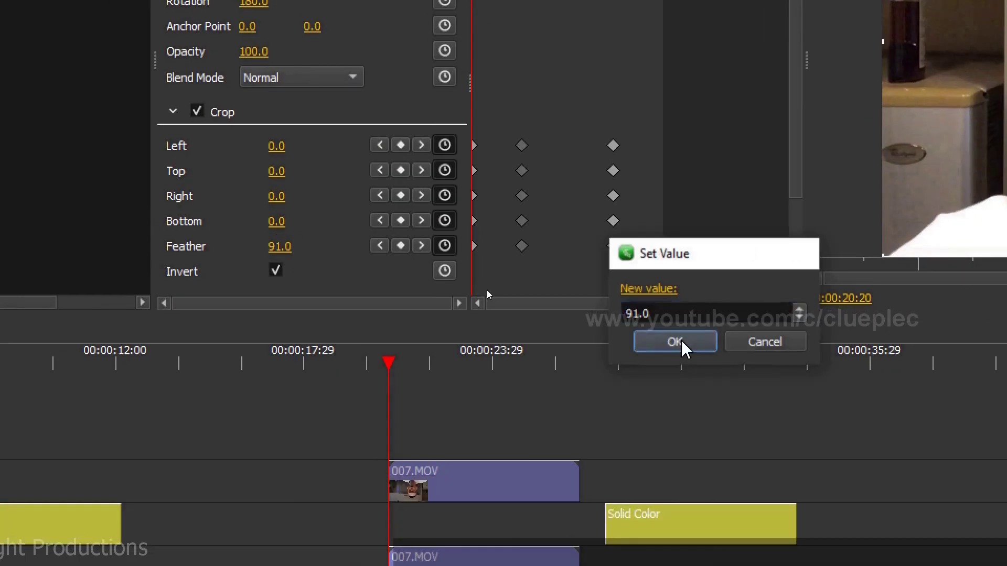
click(675, 342)
key(space)
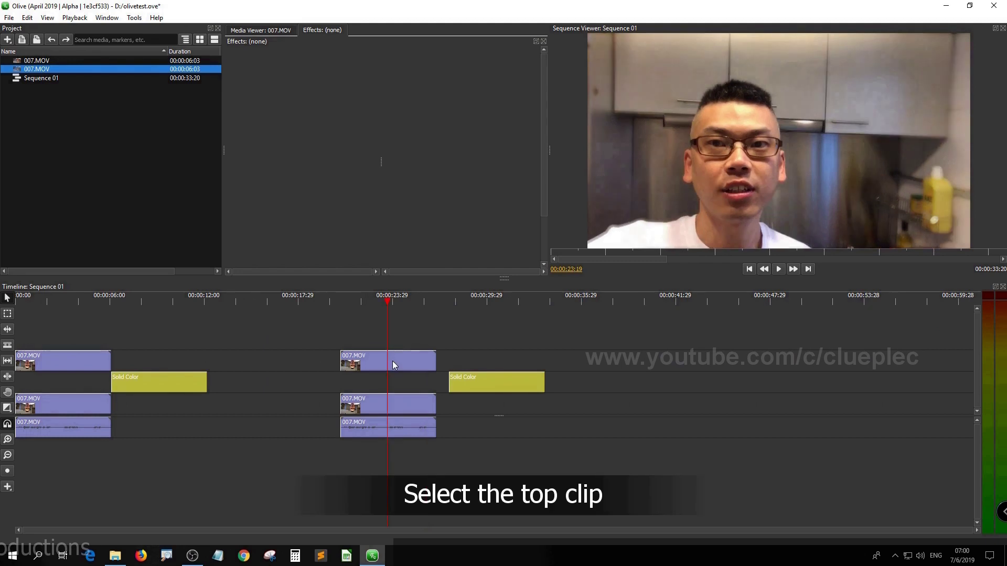
Try raising the top clip's Bokeh Blur value to 5.0 and to 10.0
click(395, 364)
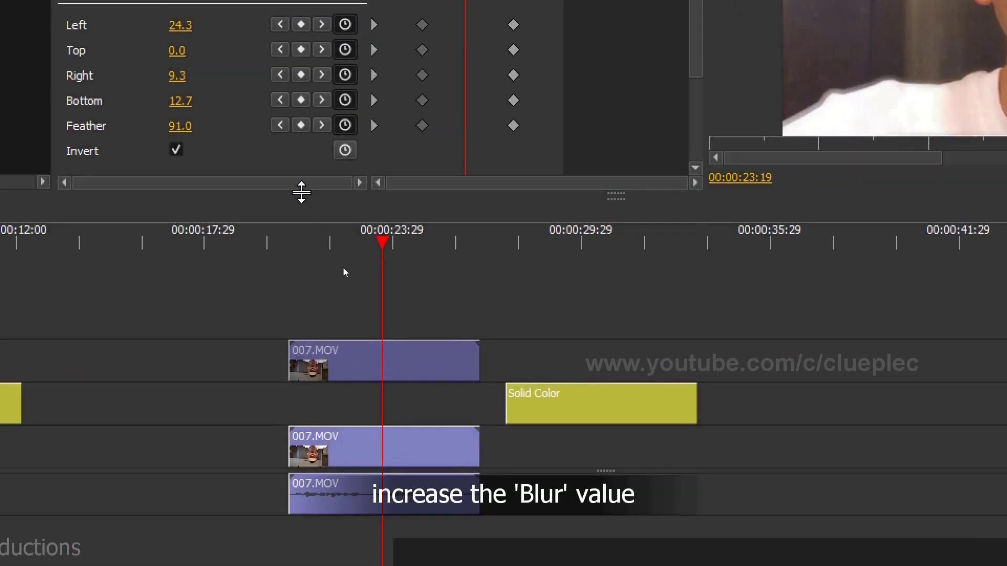
scroll(322, 202, down, 2)
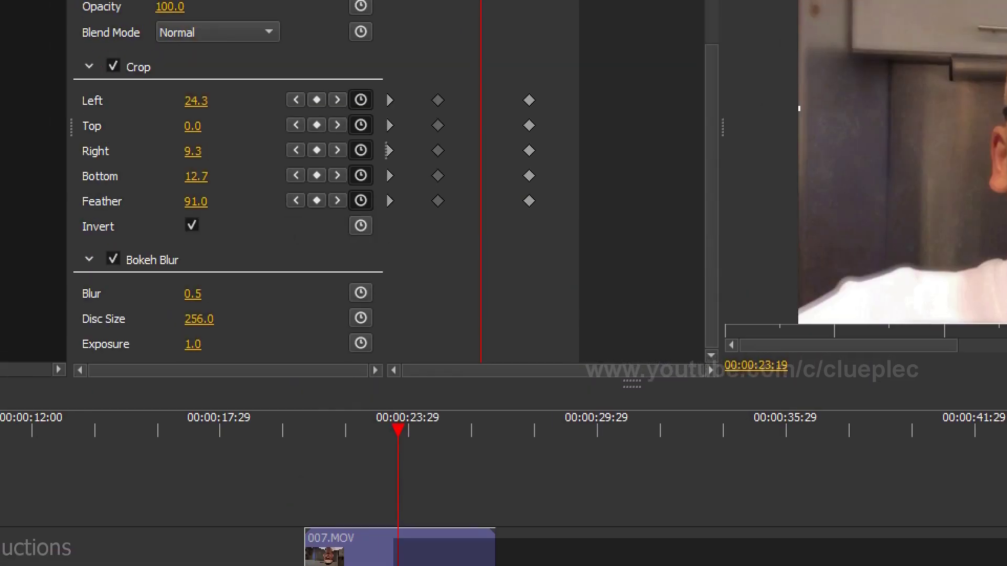
drag(193, 294, 203, 293)
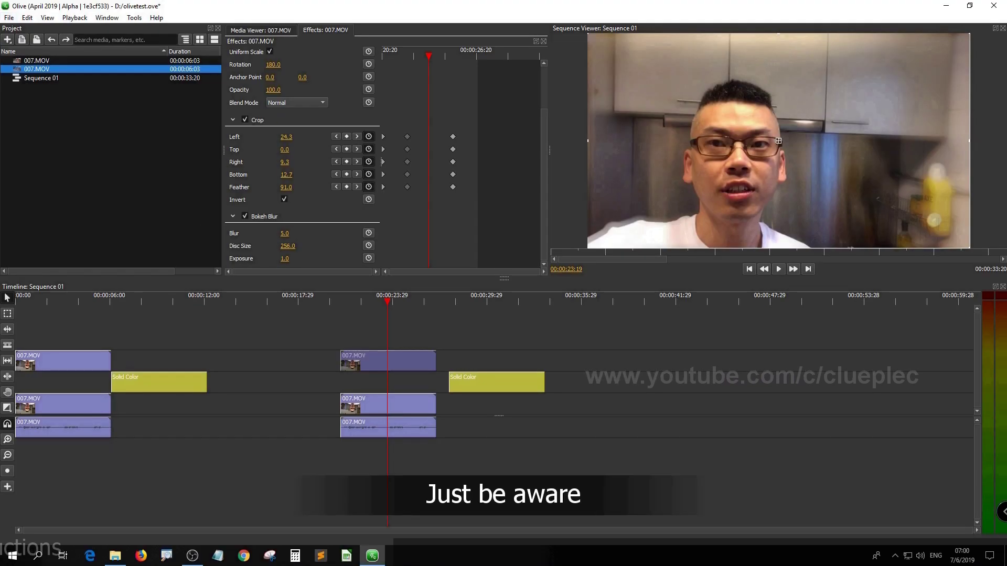
drag(284, 233, 290, 234)
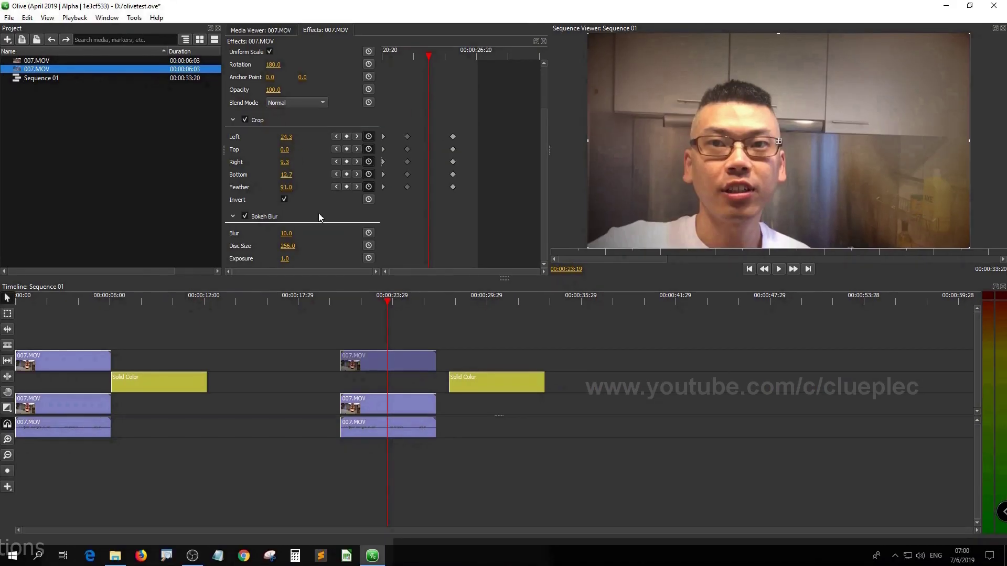
Set the Bokeh Blur value to 0.0 and enable its keyframing at the start of the clip
drag(286, 234, 273, 233)
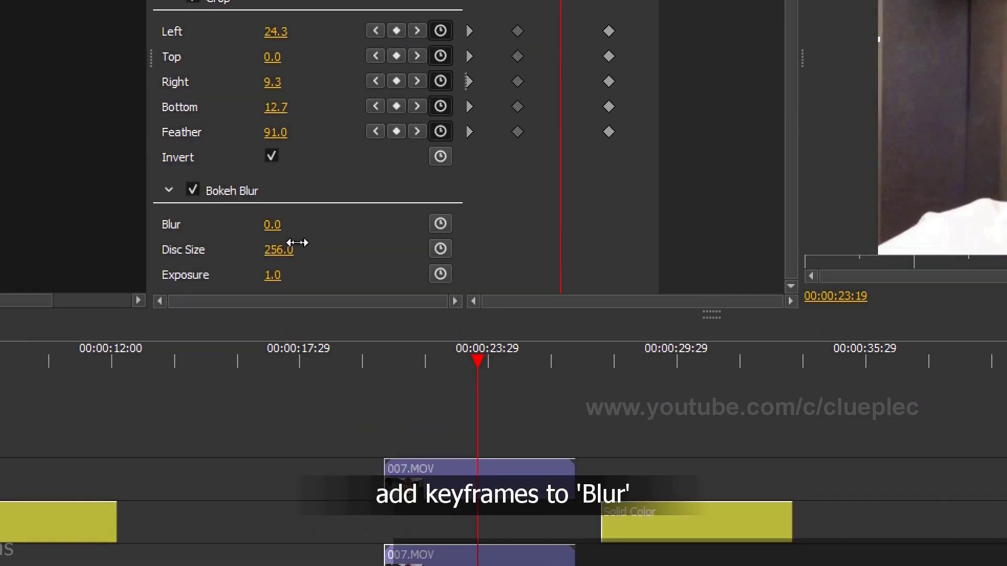
key(Up)
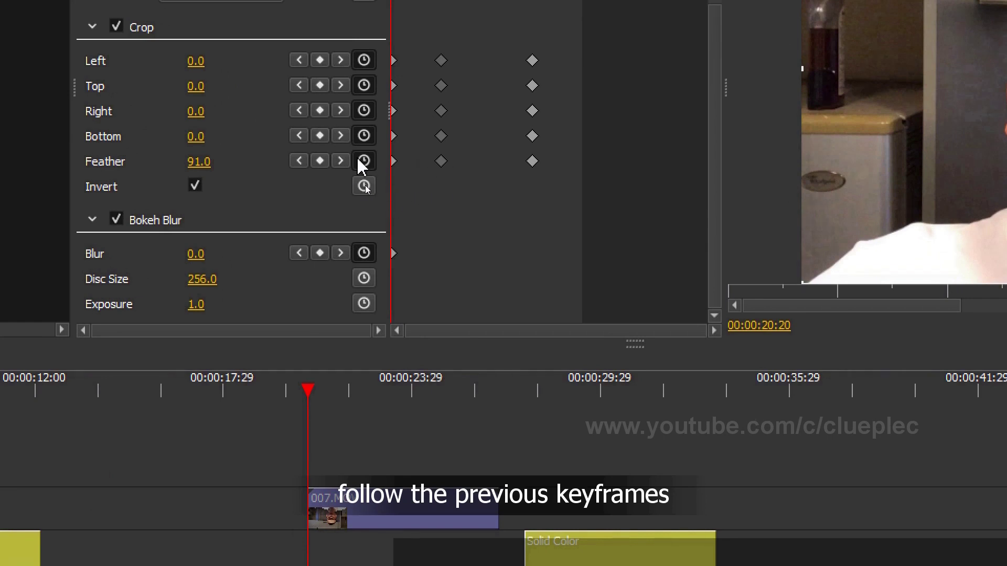
Keyframe the Bokeh Blur value at 1.0 on the middle keyframe, 00:00:22:08, and on the last crop keyframe, 00:00:25:05
click(341, 160)
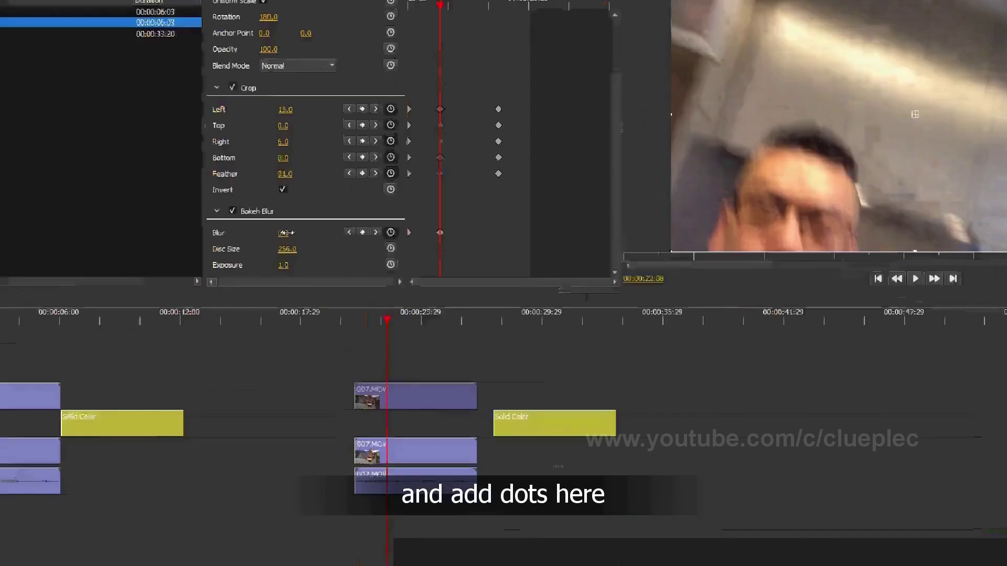
click(202, 254)
text(1)
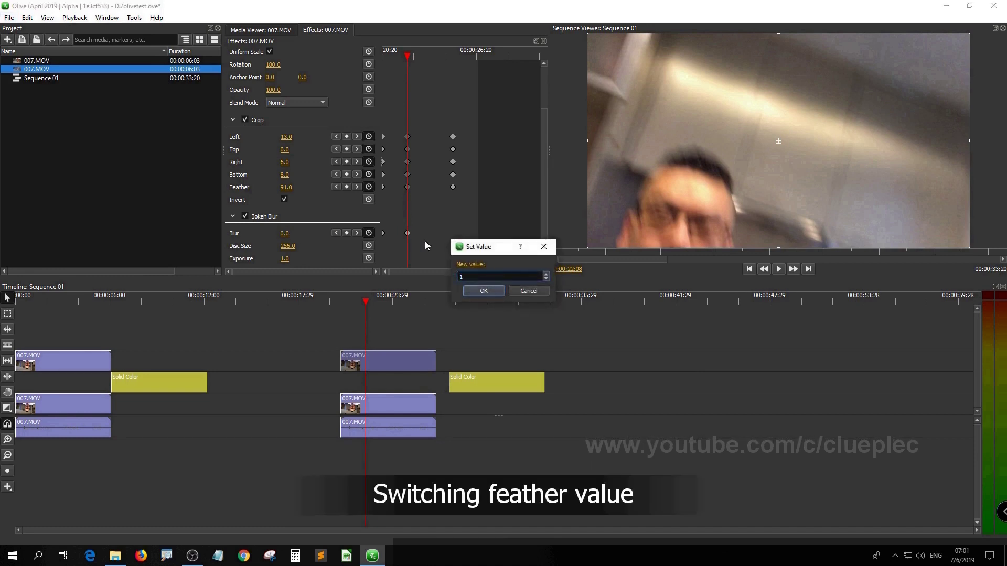
click(481, 291)
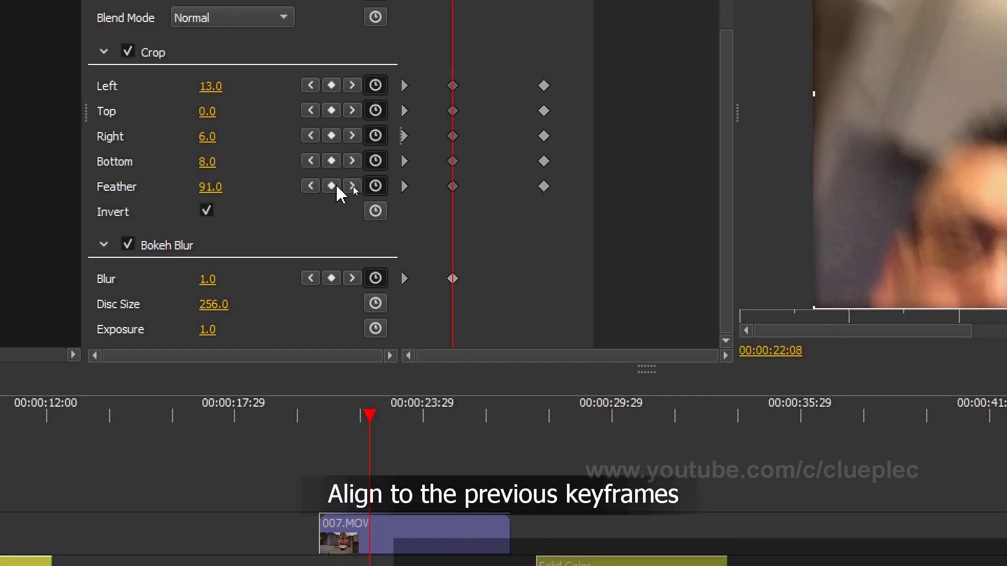
click(352, 186)
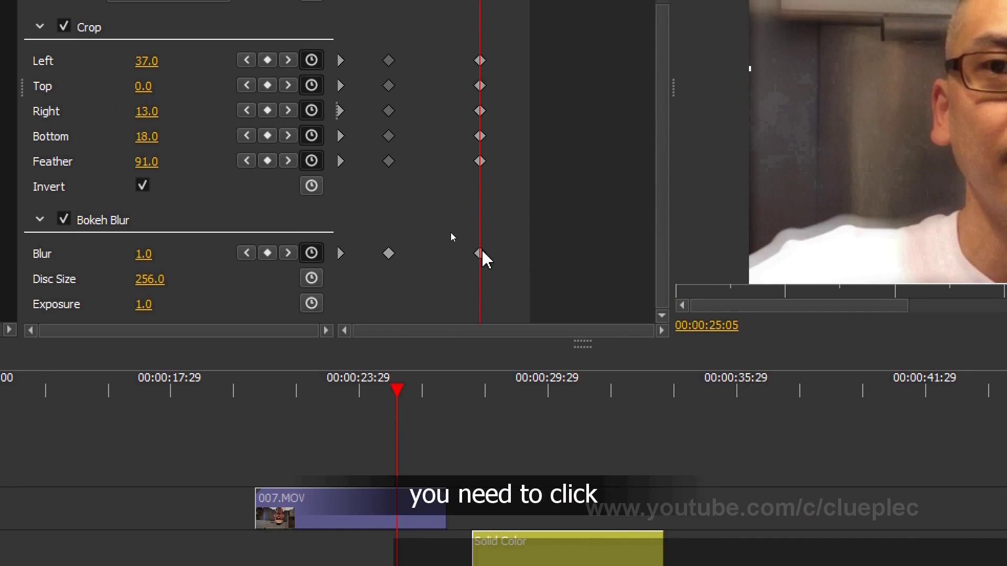
Add a Bokeh Blur keyframe with a higher blur value at the clip's end, 00:00:26:23, and play back the clip
key(Down)
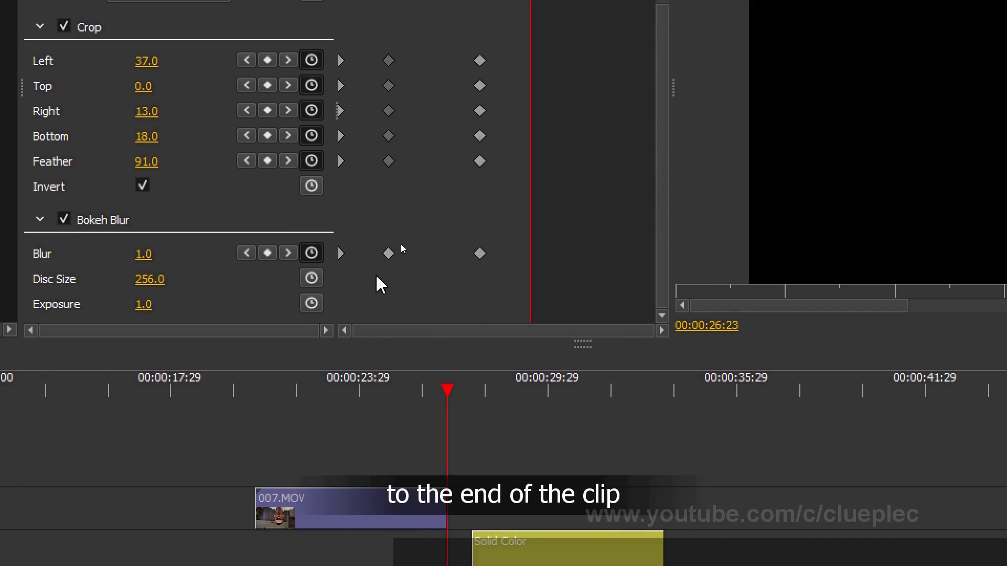
drag(452, 391, 435, 391)
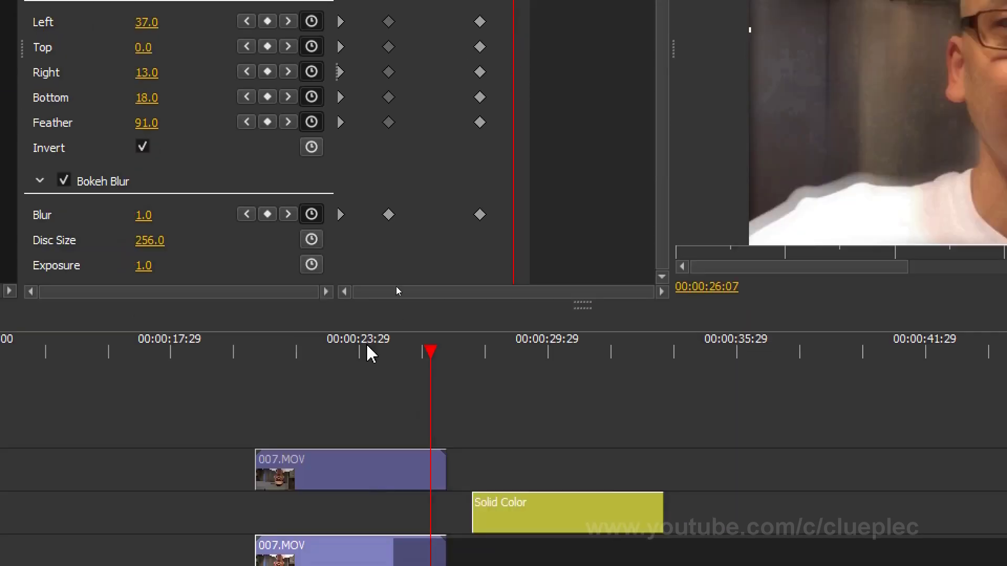
key(Down)
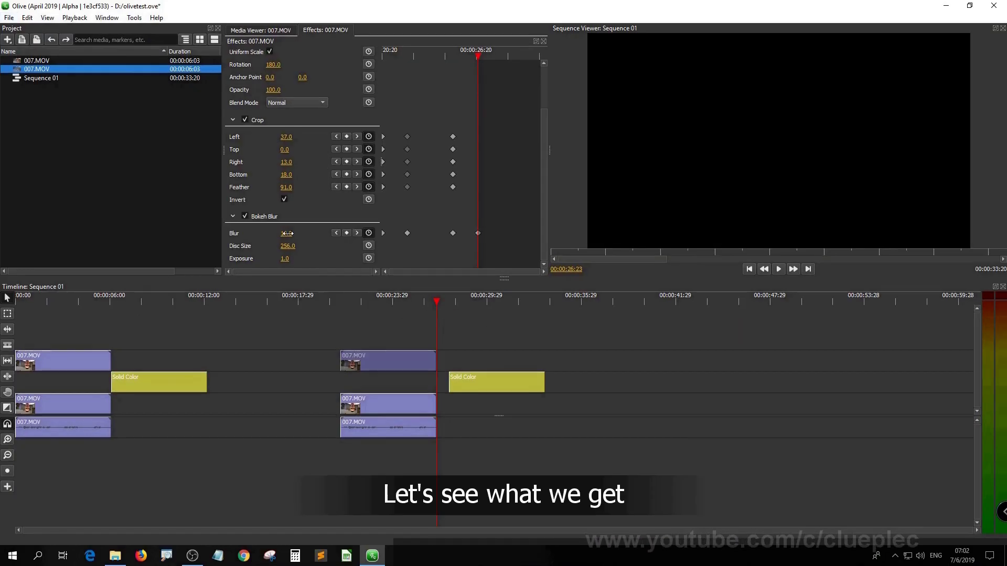
key(Up)
key(space)
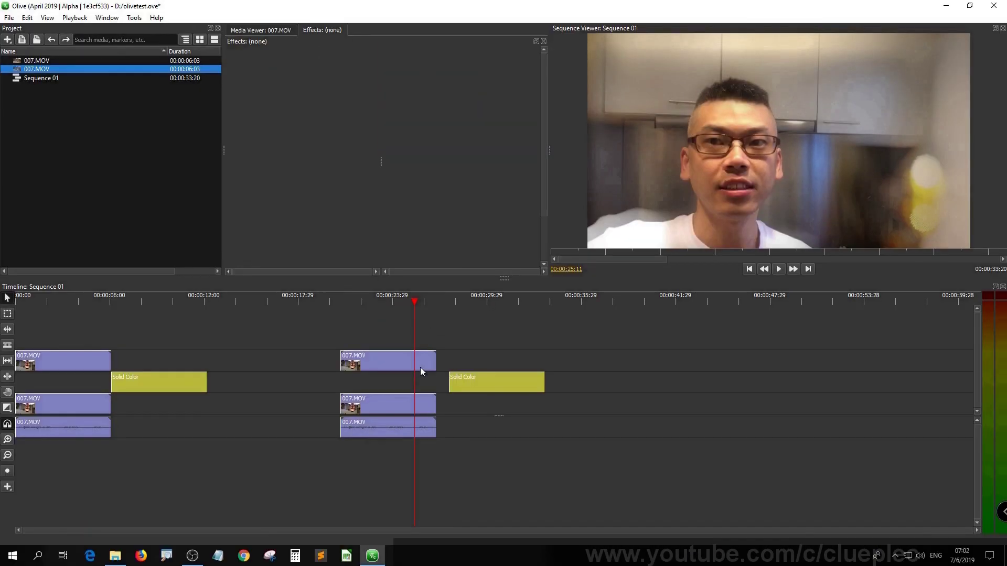
Select the top clip and go through its frames from 00:00:25:02 to 00:00:26:13 to examine how the blur progresses
click(420, 367)
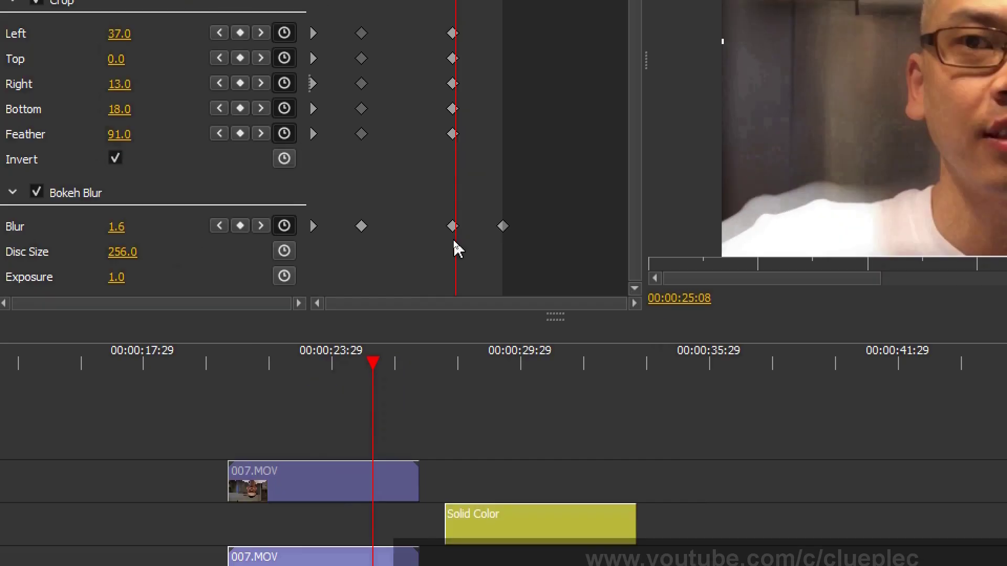
key(Left)
key(Left)
key(Left)
key(Left)
key(Left)
key(Left)
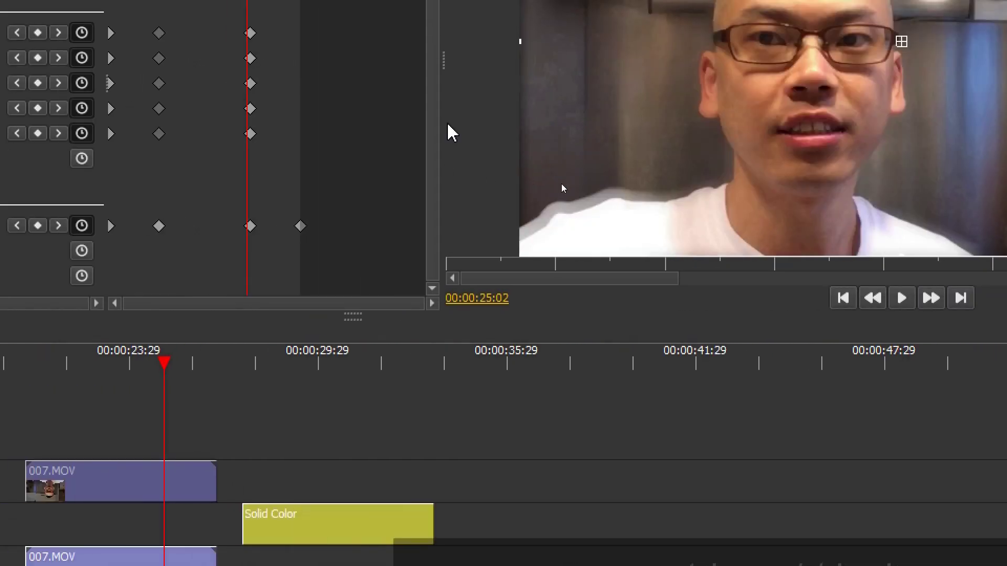
key(Right)
key(Right)
key(Right)
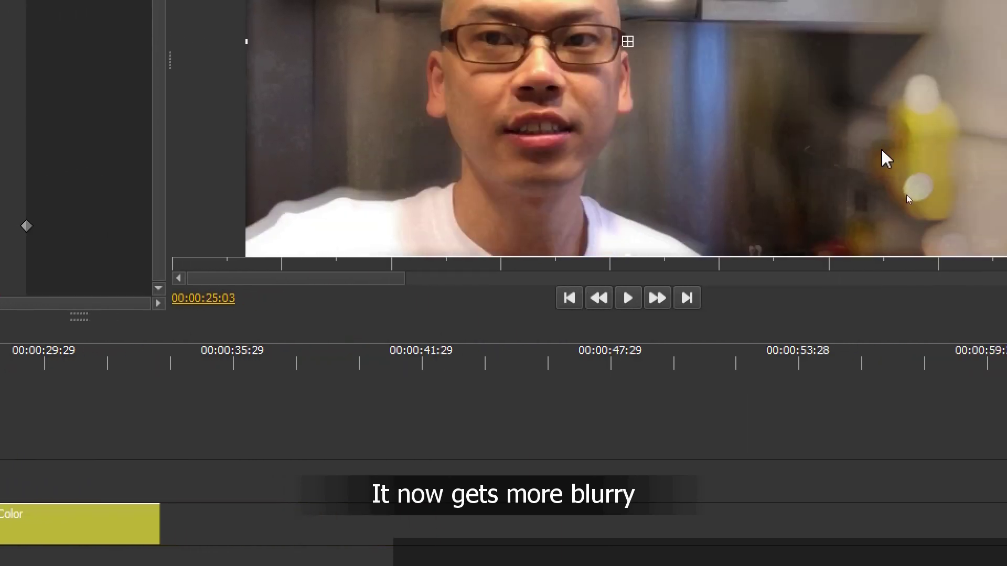
key(Right)
key(Right)
key(Right)
key(Right)
key(Right)
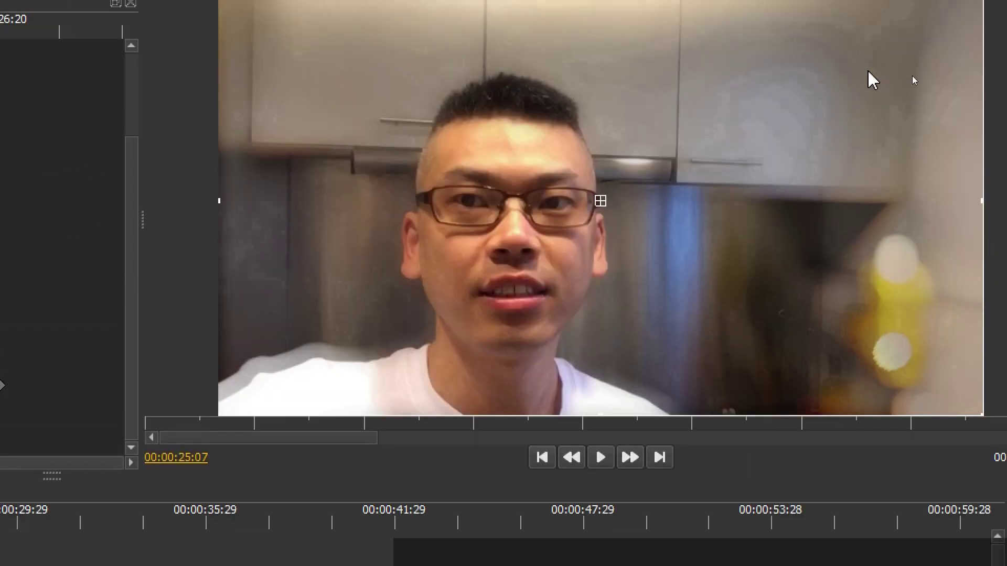
key(Right)
key(Right)
key(Right)
key(Right)
key(Right)
key(Right)
key(Right)
key(Right)
key(Right)
key(Right)
key(Right)
key(Right)
key(Right)
key(Right)
key(Right)
key(Right)
key(Right)
key(Right)
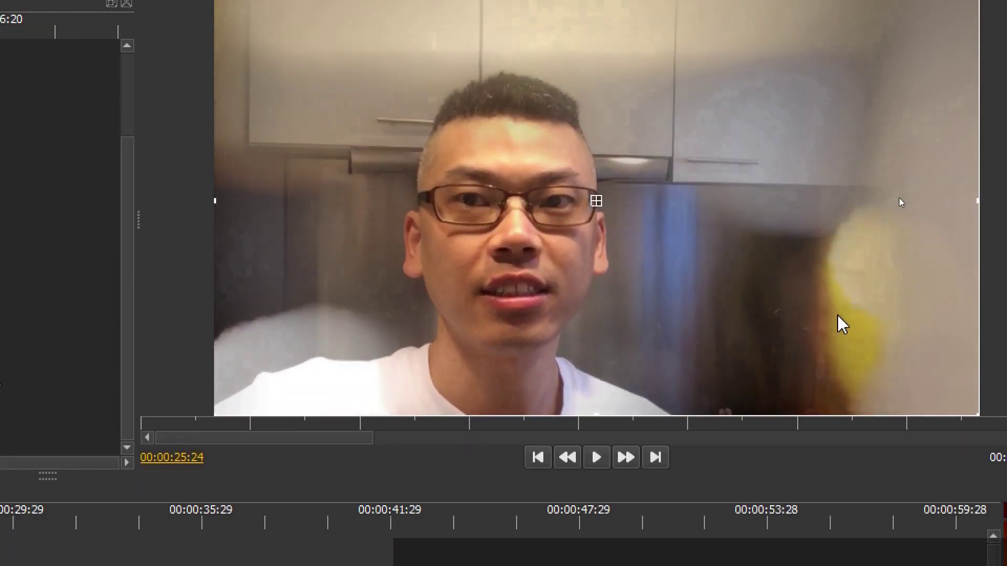
key(Right)
key(Right)
key(Right)
key(Right)
key(Right)
key(Right)
key(Right)
key(Right)
key(Right)
key(Right)
key(Right)
key(Right)
key(Right)
key(Right)
key(Right)
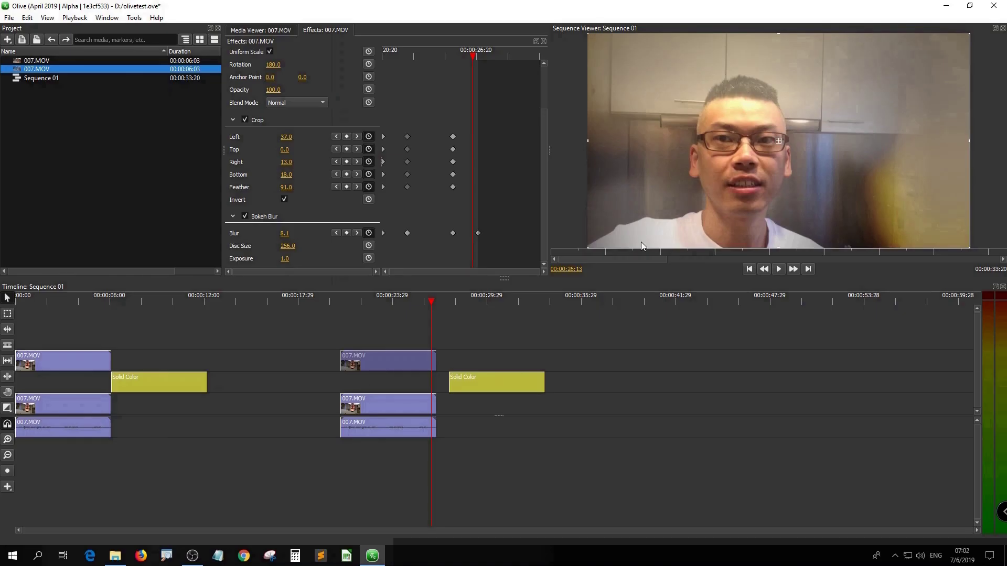
At 00:00:24:15, move the blurred top clip off the original to compare the picture without it, and put it back
click(401, 341)
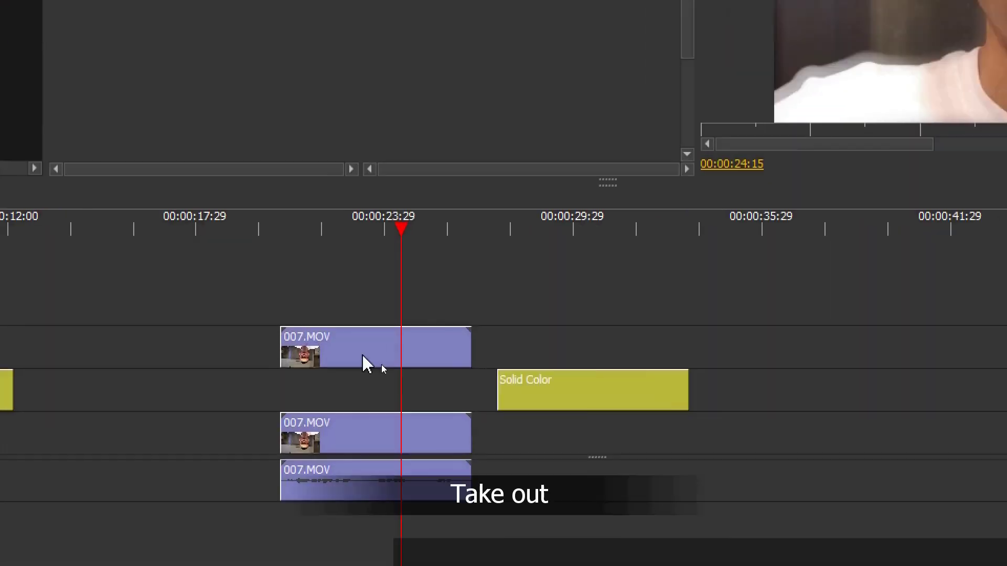
mouse_move(519, 380)
mouse_down()
mouse_move(533, 376)
mouse_move(525, 380)
mouse_up()
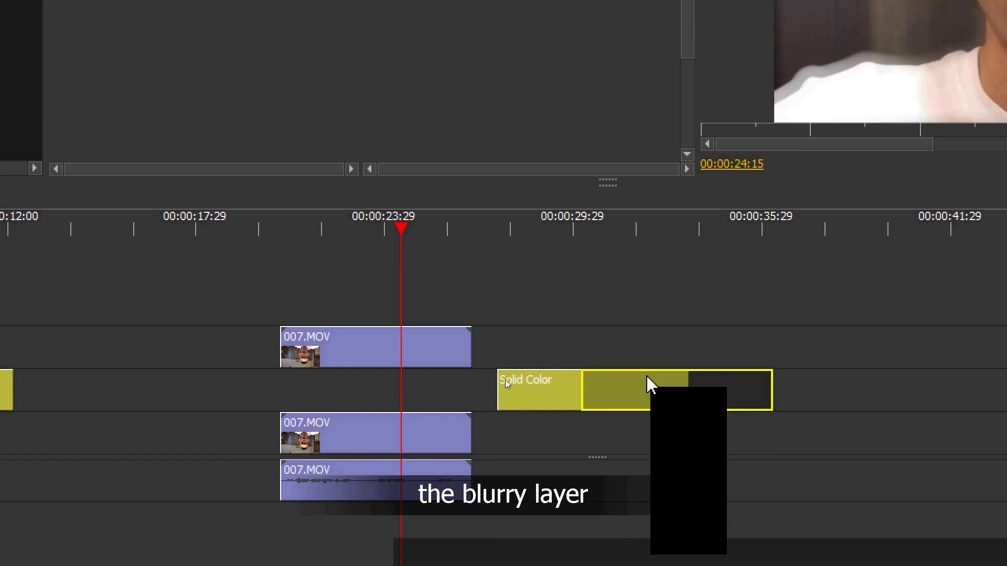
drag(648, 379, 577, 355)
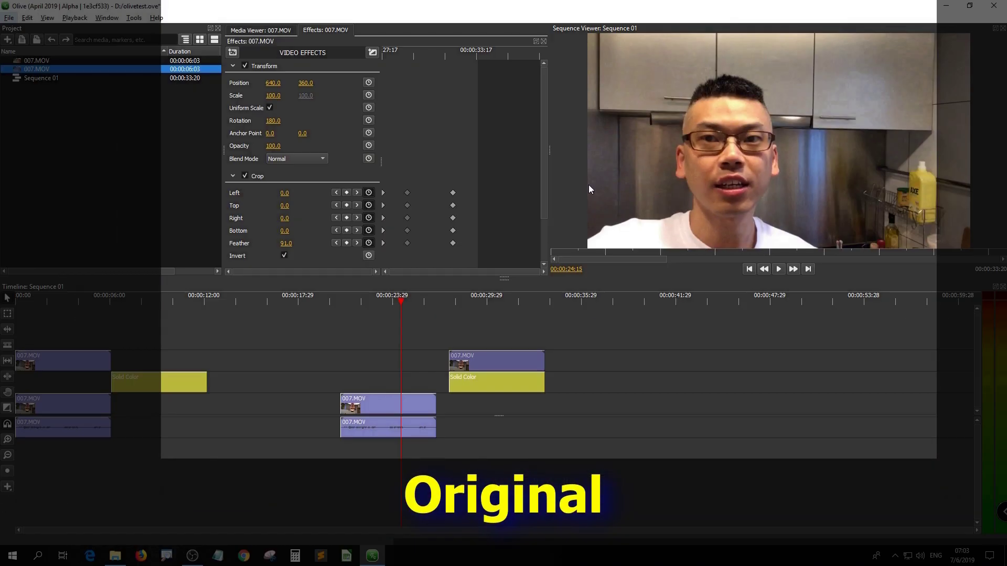
drag(494, 357, 388, 353)
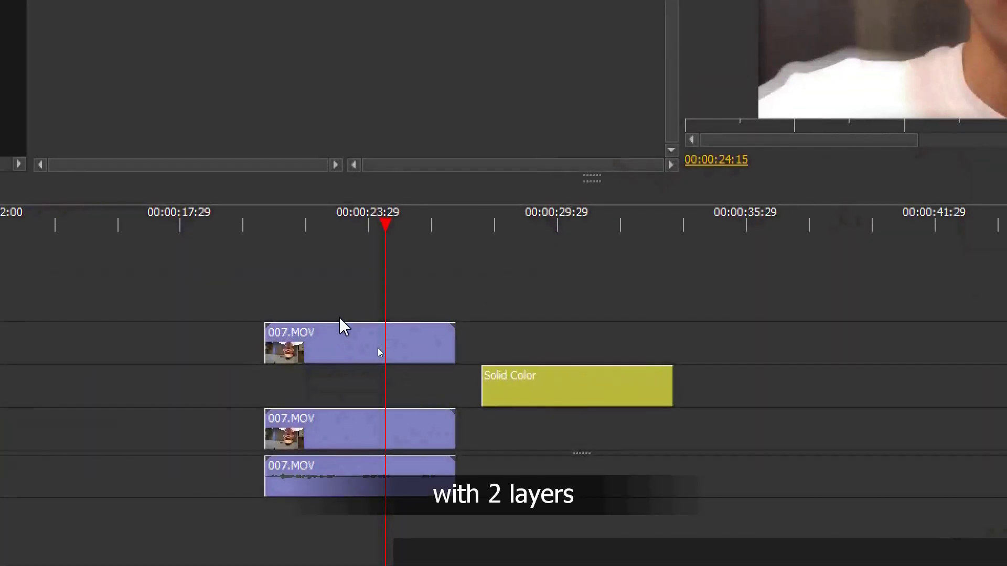
Move the second Solid Color clip so it starts right where the stacked 007.MOV clips end, and deselect it
click(334, 349)
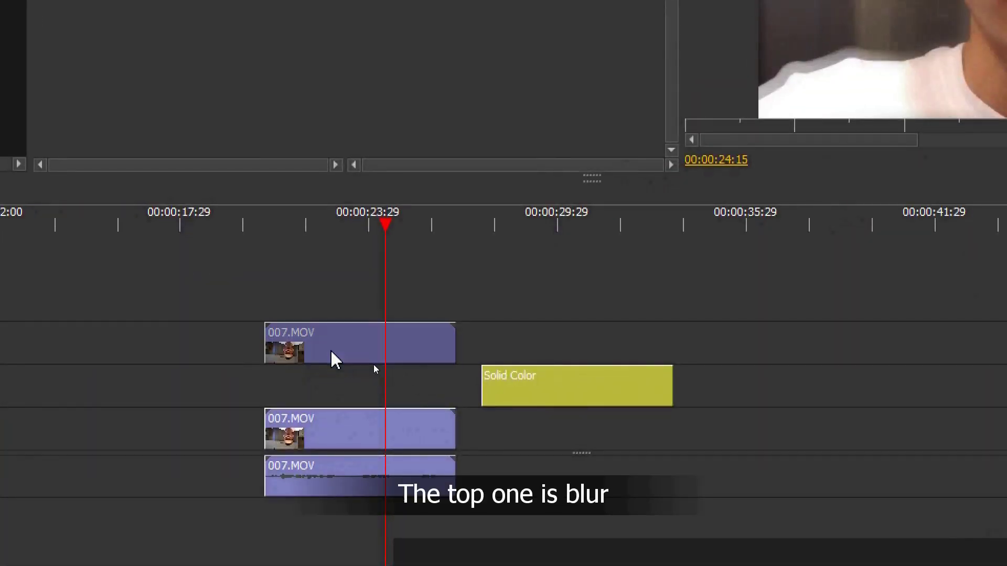
click(335, 425)
click(374, 405)
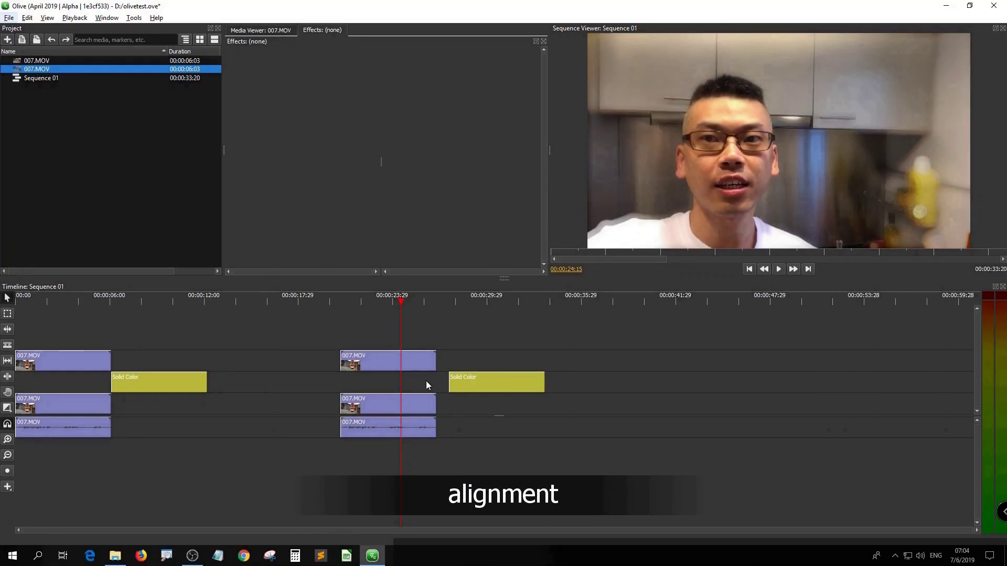
drag(476, 382, 511, 385)
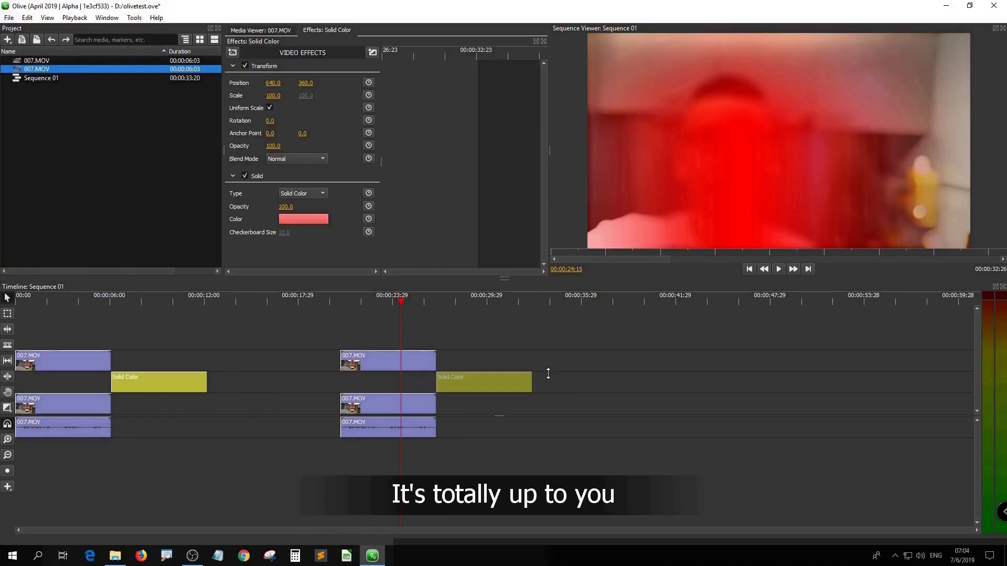
click(575, 349)
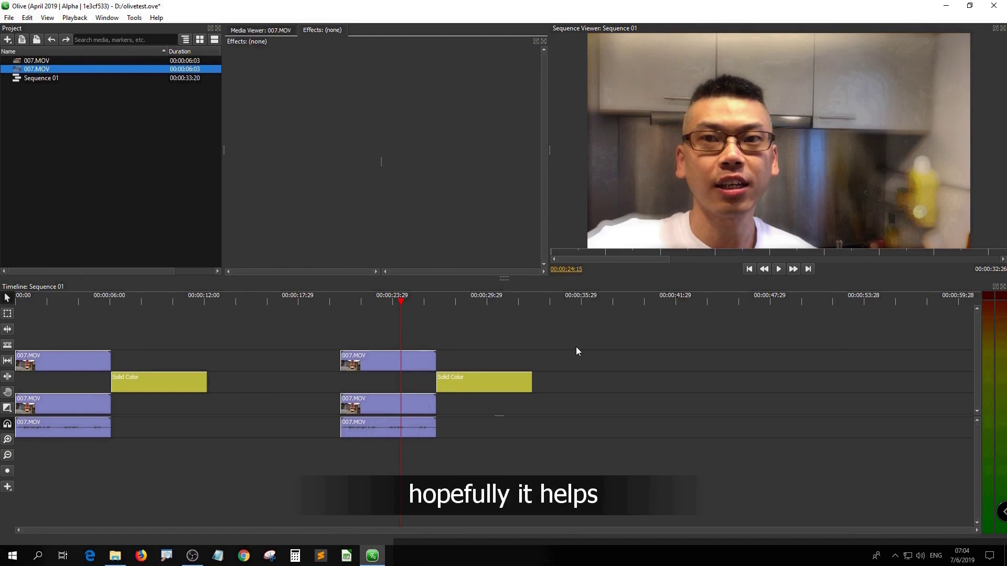